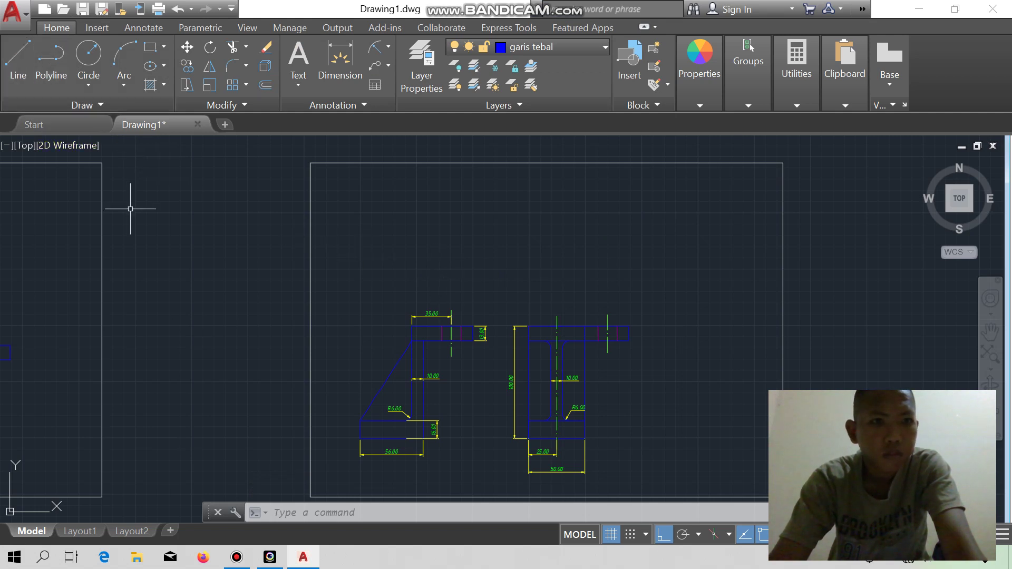
Pan the drawing to expose empty space above the two bracket views.
{"action": "mouse_move", "coordinate": [130, 210]}
{"action": "middle_mouse_down"}
{"action": "mouse_move", "coordinate": [305, 233]}
{"action": "mouse_move", "coordinate": [436, 228]}
{"action": "mouse_move", "coordinate": [330, 204]}
{"action": "mouse_move", "coordinate": [193, 198]}
{"action": "middle_mouse_up"}
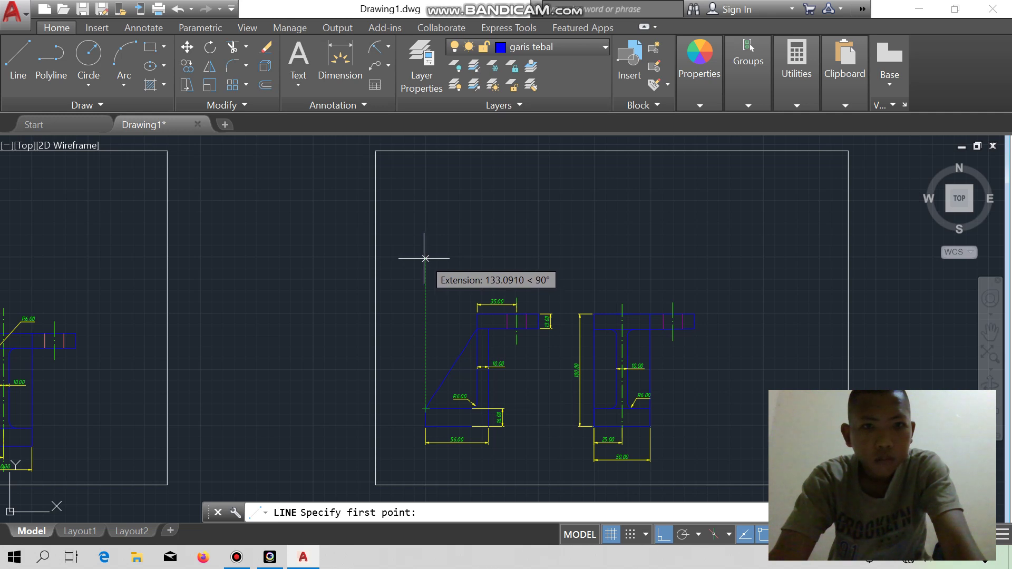
Draw a closed rectangle with lines 46 up, 50 across and 46 down, back to the start corner.
{"action": "left_click", "coordinate": [426, 258]}
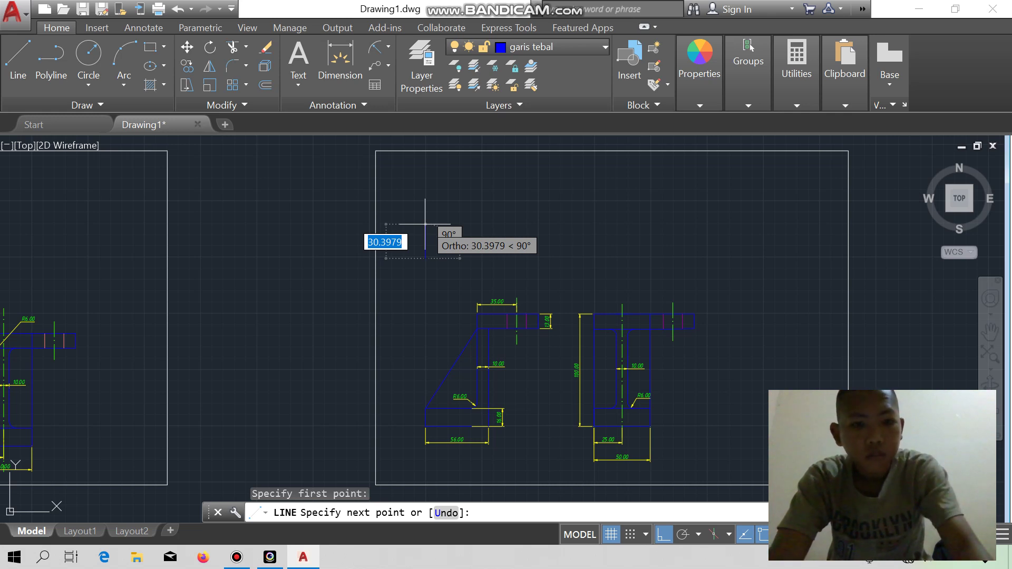
{"action": "type", "text": "46"}
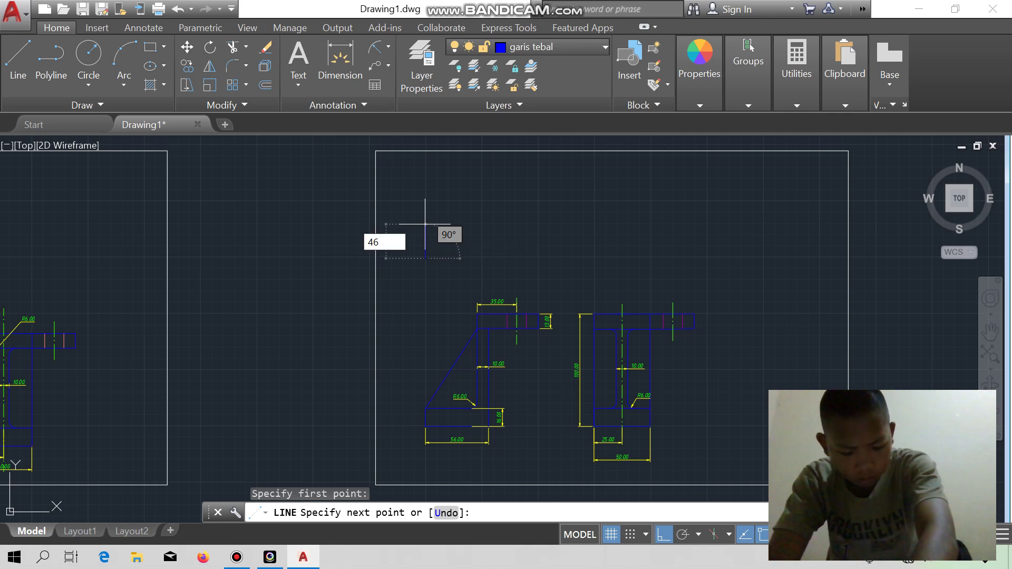
{"action": "key", "text": "Return"}
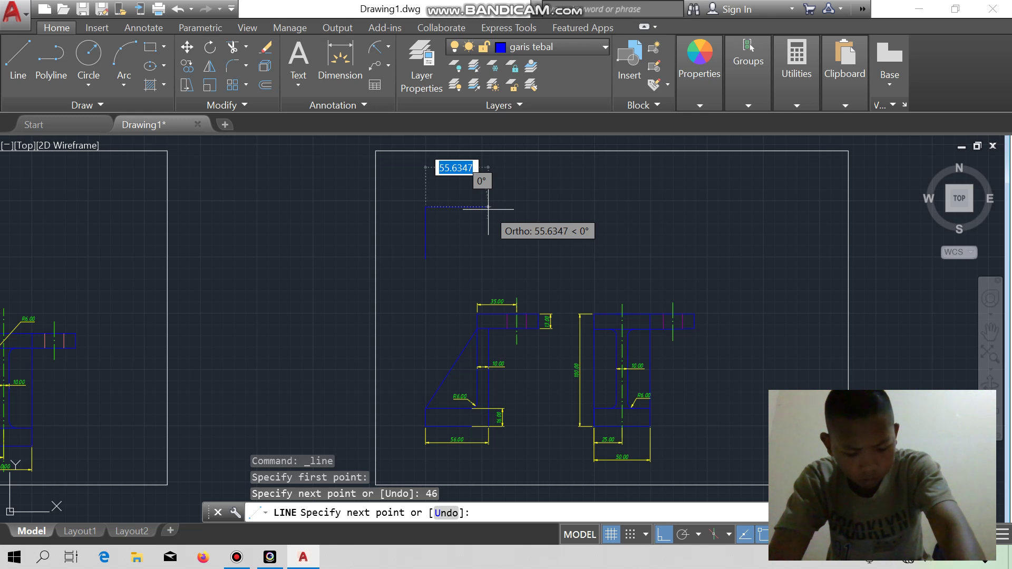
{"action": "type", "text": "50"}
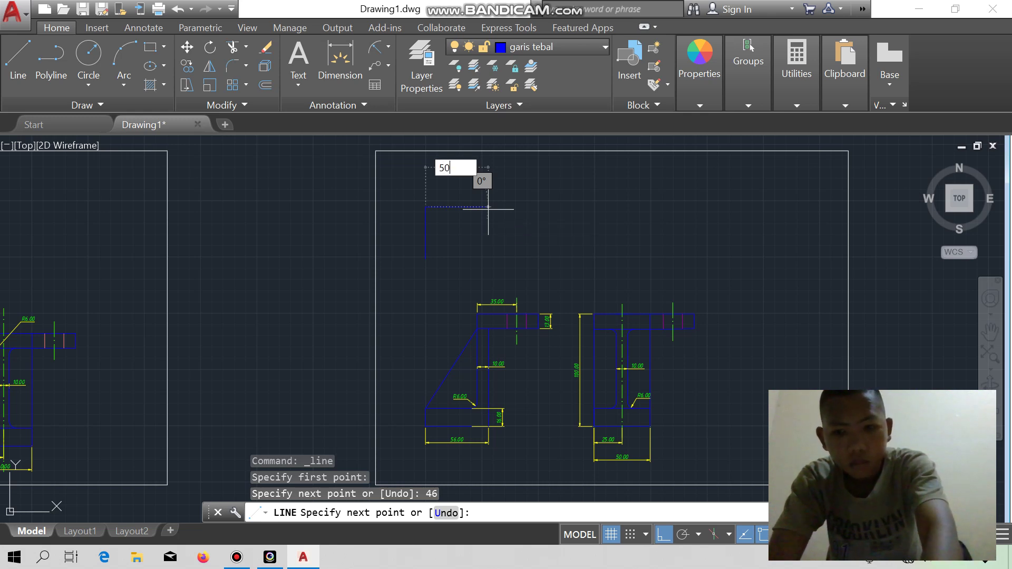
{"action": "key", "text": "Return"}
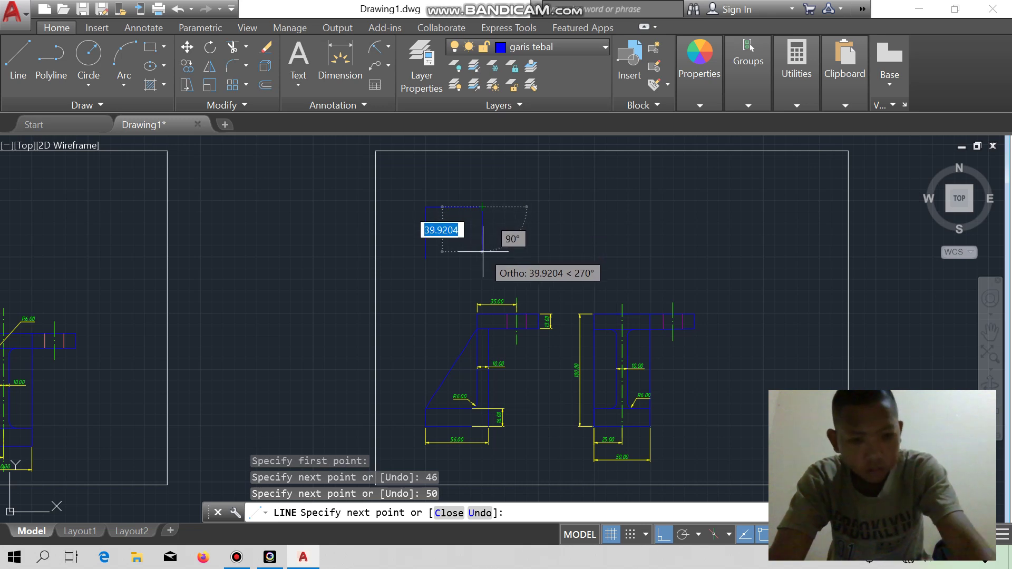
{"action": "type", "text": "4"}
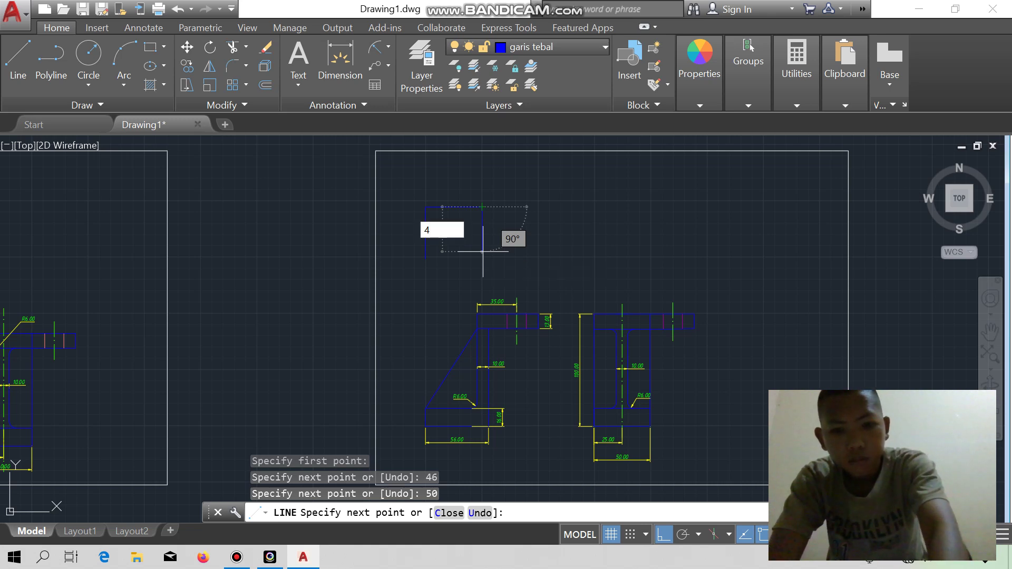
{"action": "type", "text": "6"}
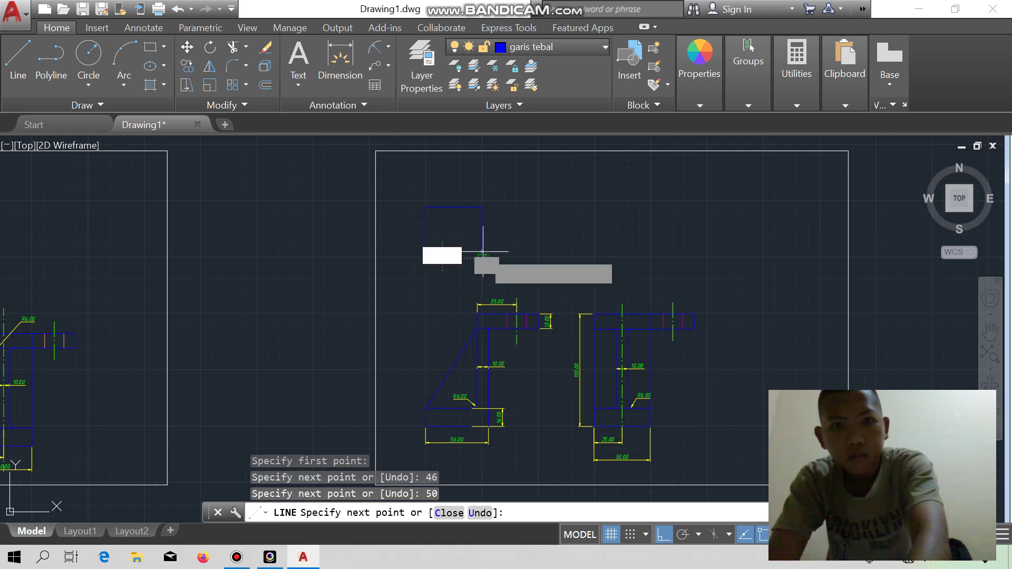
{"action": "key", "text": "Return"}
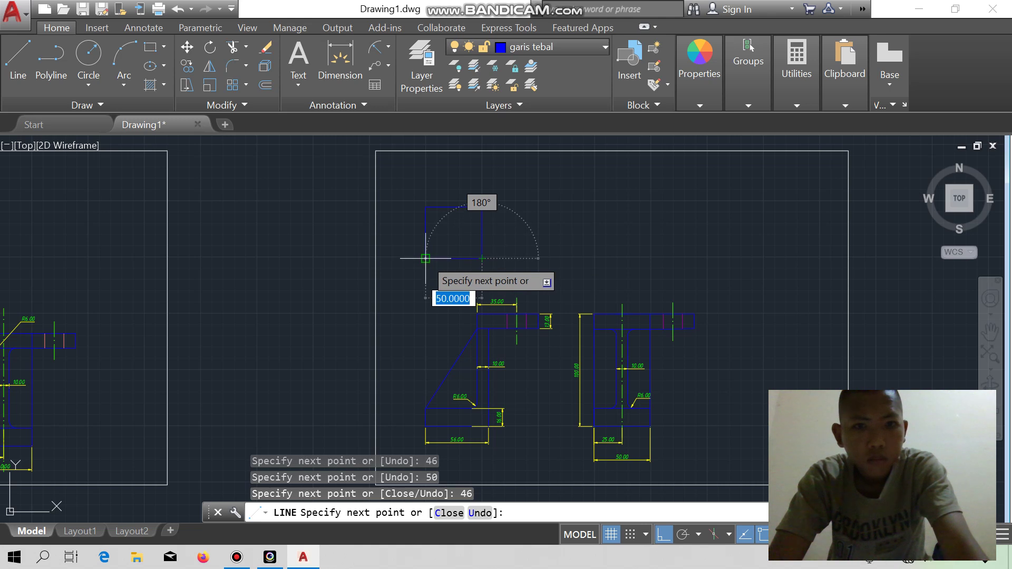
{"action": "left_click", "coordinate": [426, 259]}
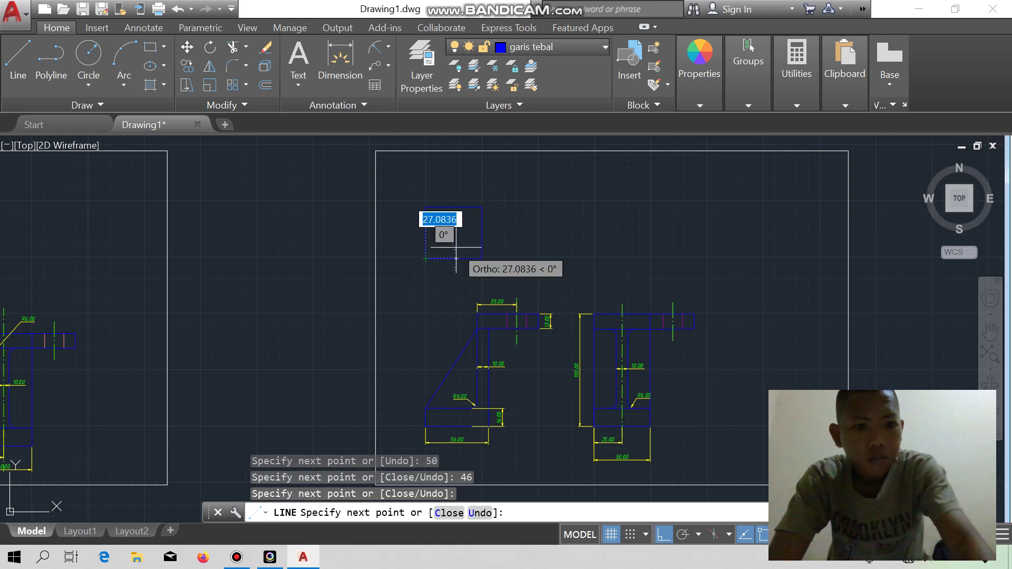
{"action": "key", "text": "Escape"}
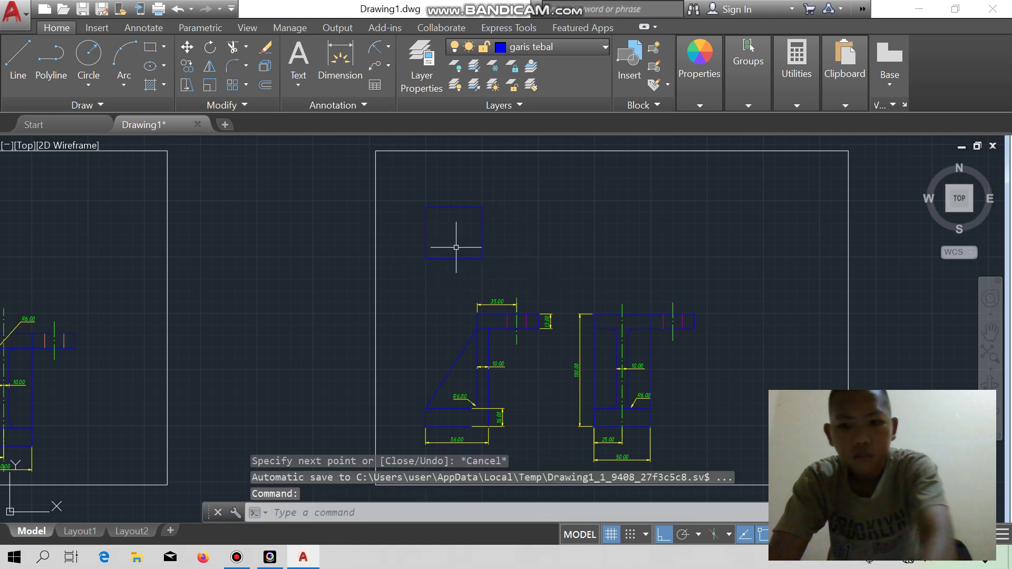
{"action": "key", "text": "Return"}
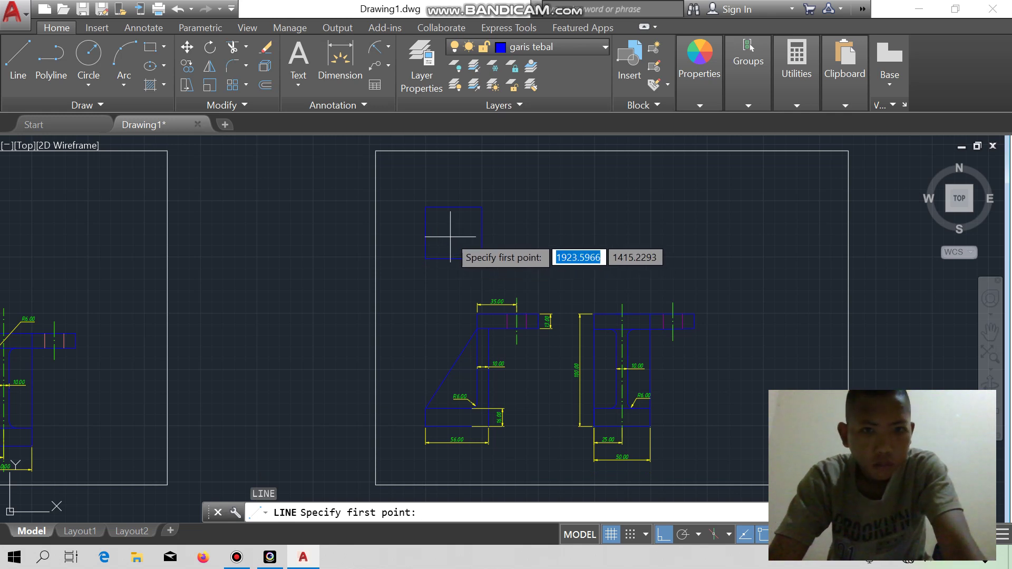
Move the 50 by 46 rectangle straight down, closer to the left bracket view.
{"action": "left_click", "coordinate": [426, 206]}
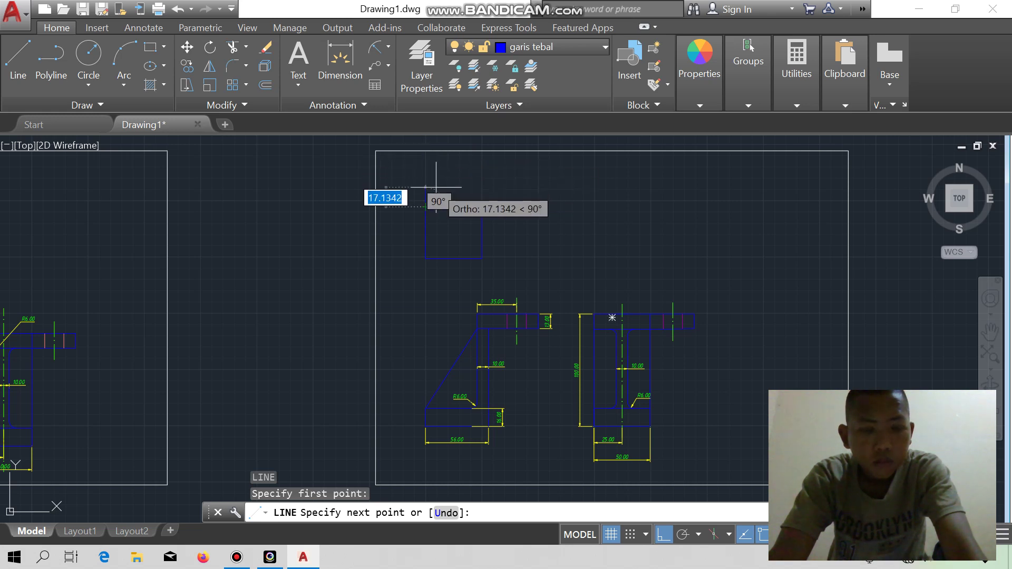
{"action": "key", "text": "Escape"}
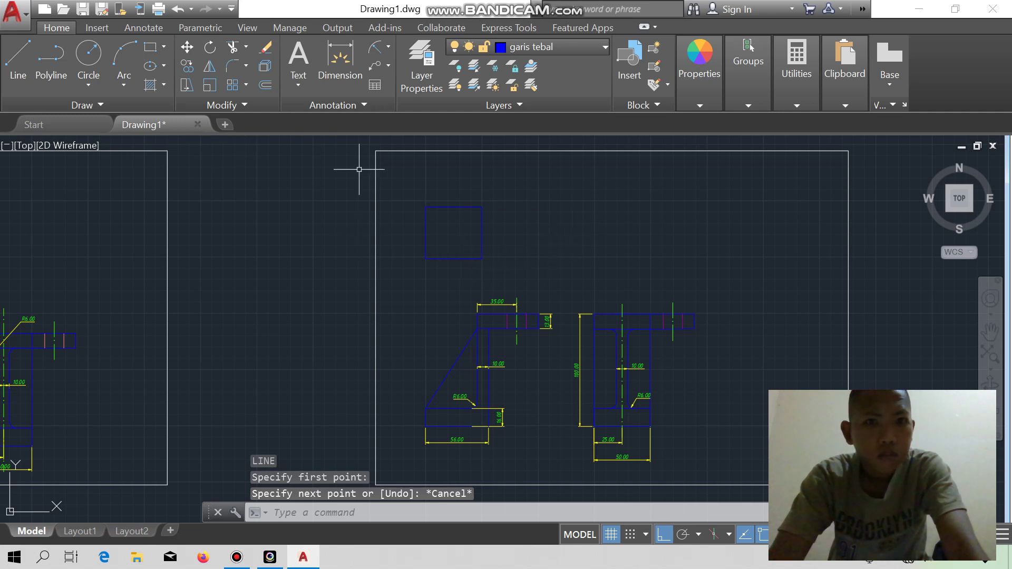
{"action": "left_click", "coordinate": [418, 198]}
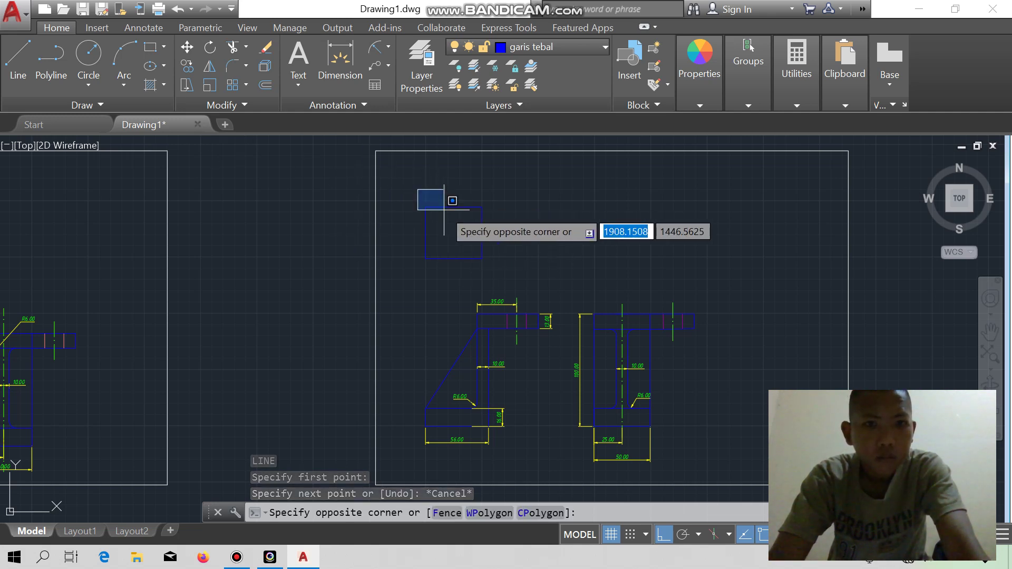
{"action": "left_click", "coordinate": [509, 267]}
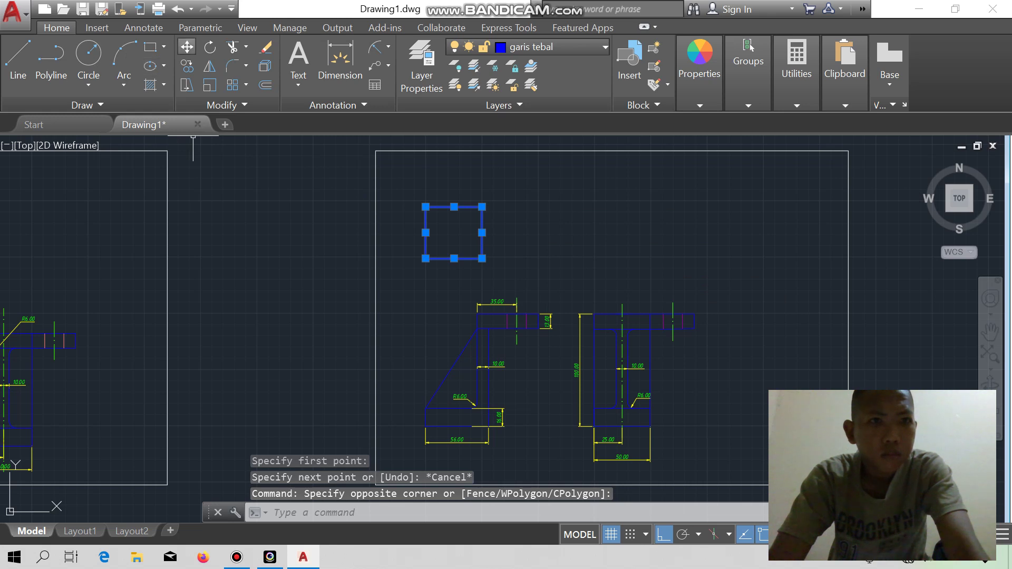
{"action": "left_click", "coordinate": [187, 46]}
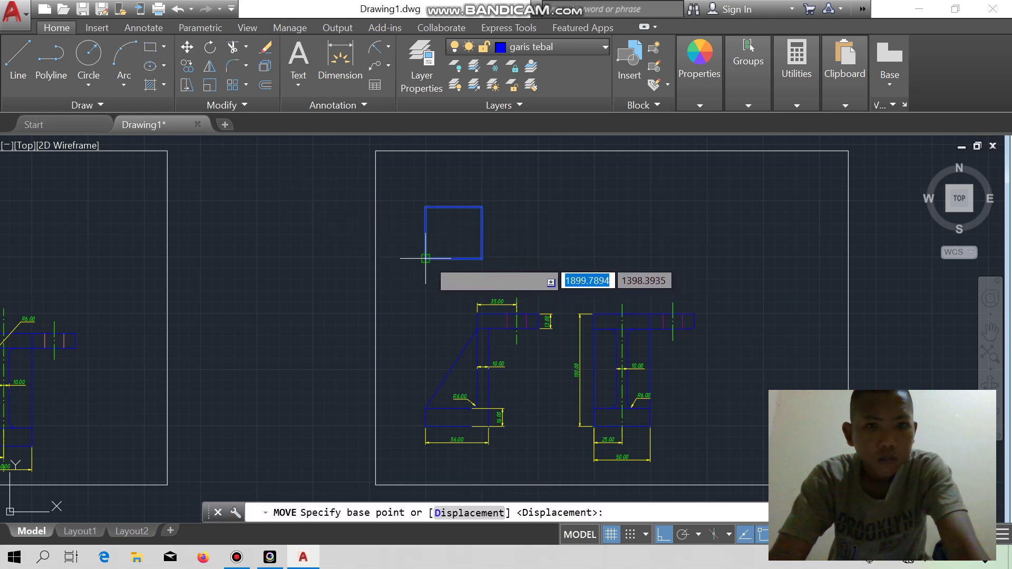
{"action": "left_click", "coordinate": [425, 258]}
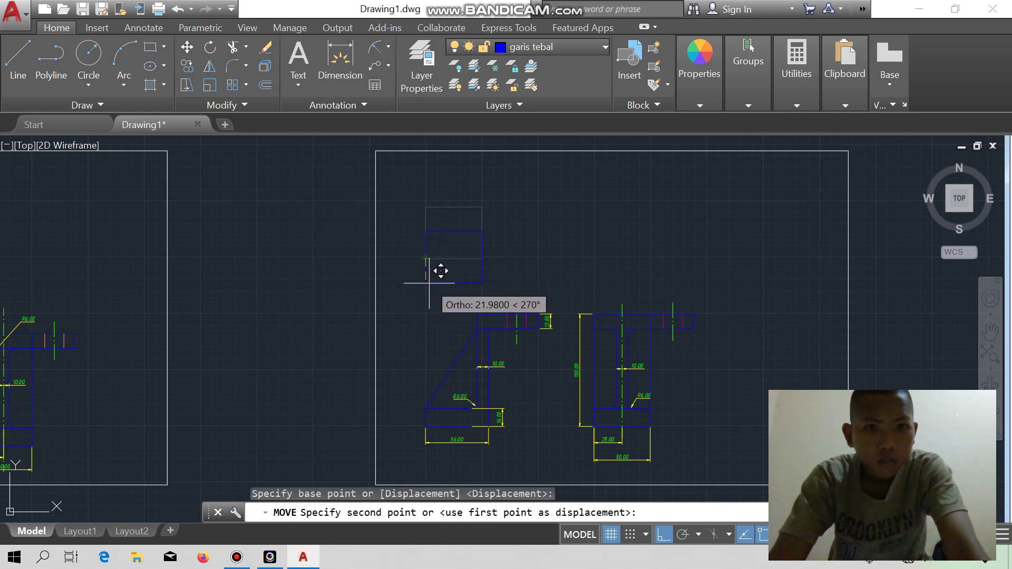
{"action": "left_click", "coordinate": [429, 283]}
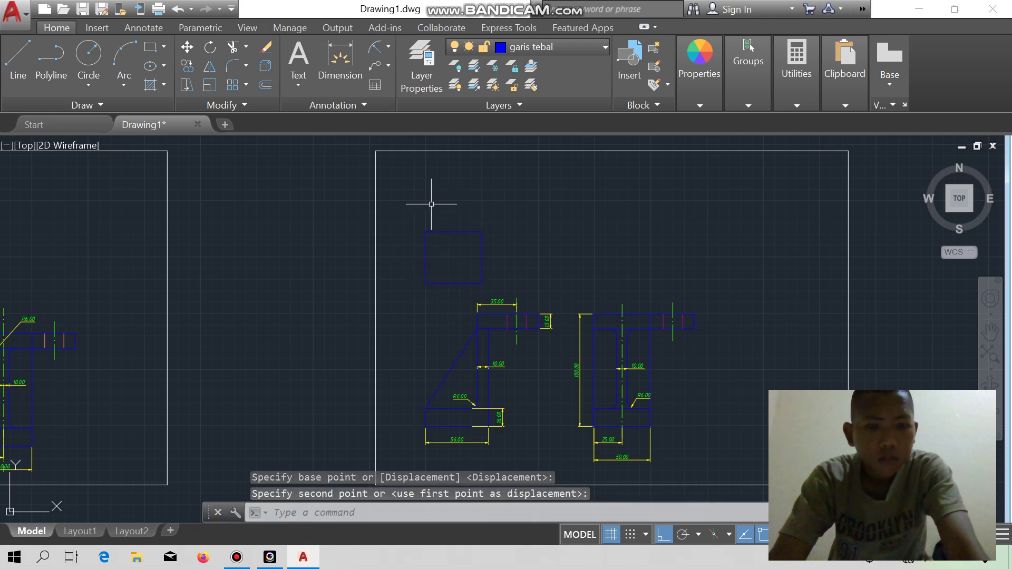
Draw a 54-unit vertical line up from the rectangle's top-left corner.
{"action": "left_click", "coordinate": [18, 57]}
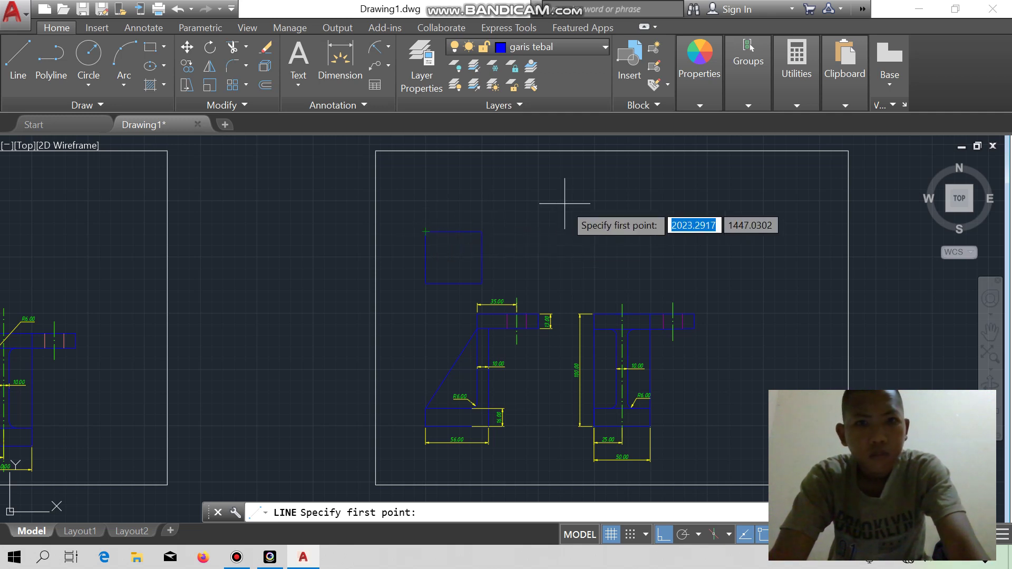
{"action": "left_click", "coordinate": [425, 231]}
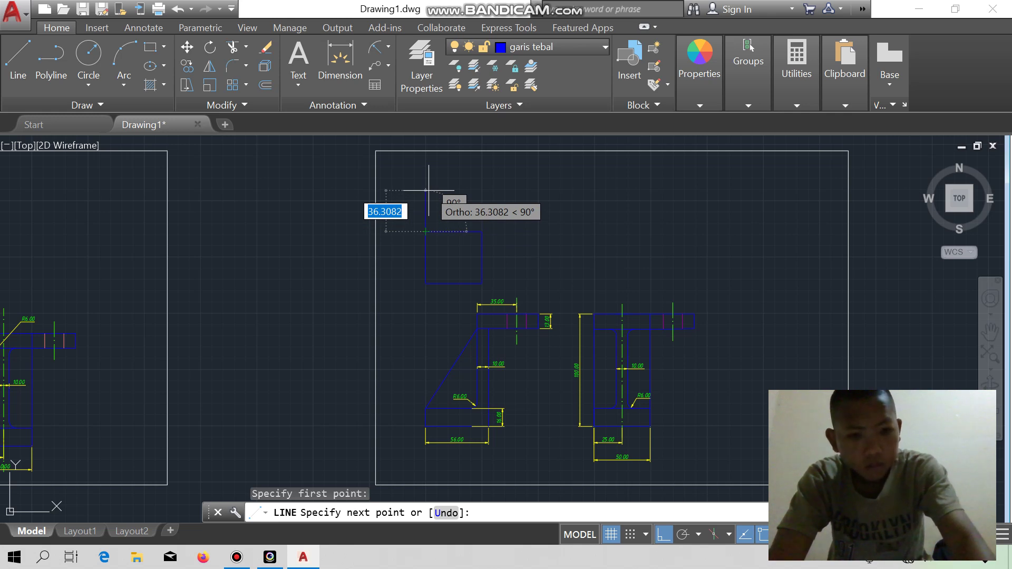
{"action": "type", "text": "54"}
{"action": "key", "text": "Return"}
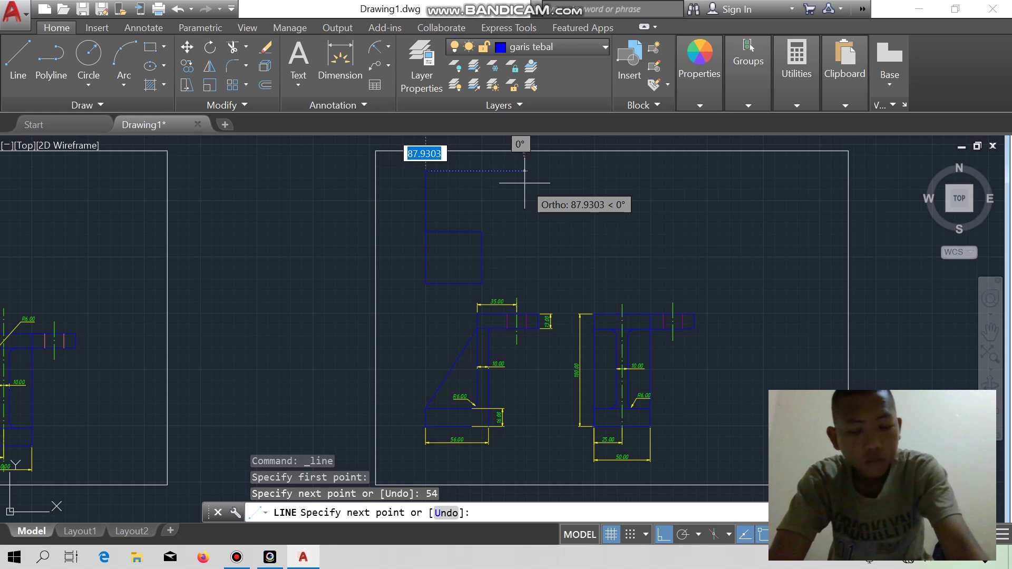
{"action": "key", "text": "Escape"}
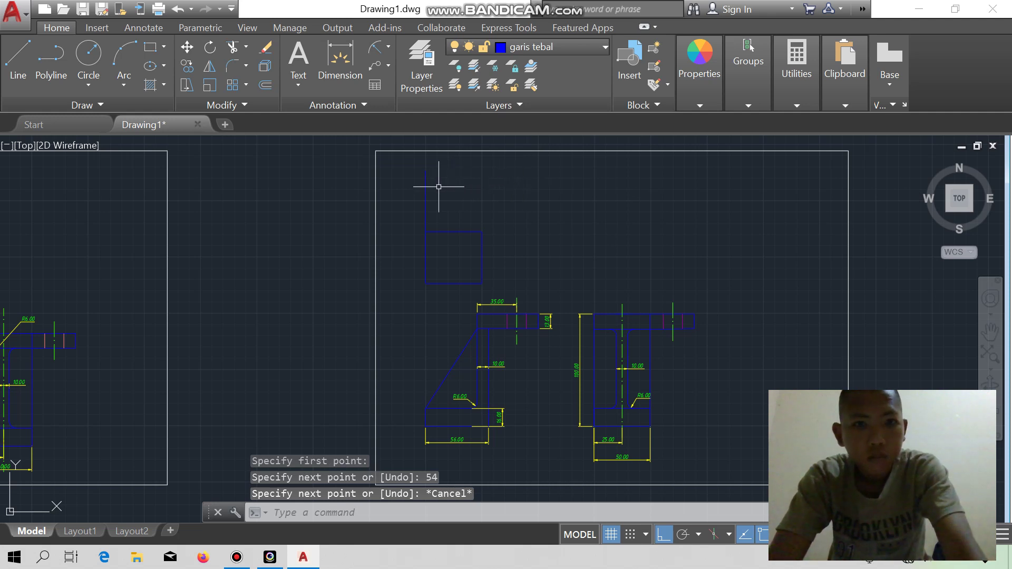
Select the rectangle and its added line, five objects, and erase them.
{"action": "left_click", "coordinate": [427, 194]}
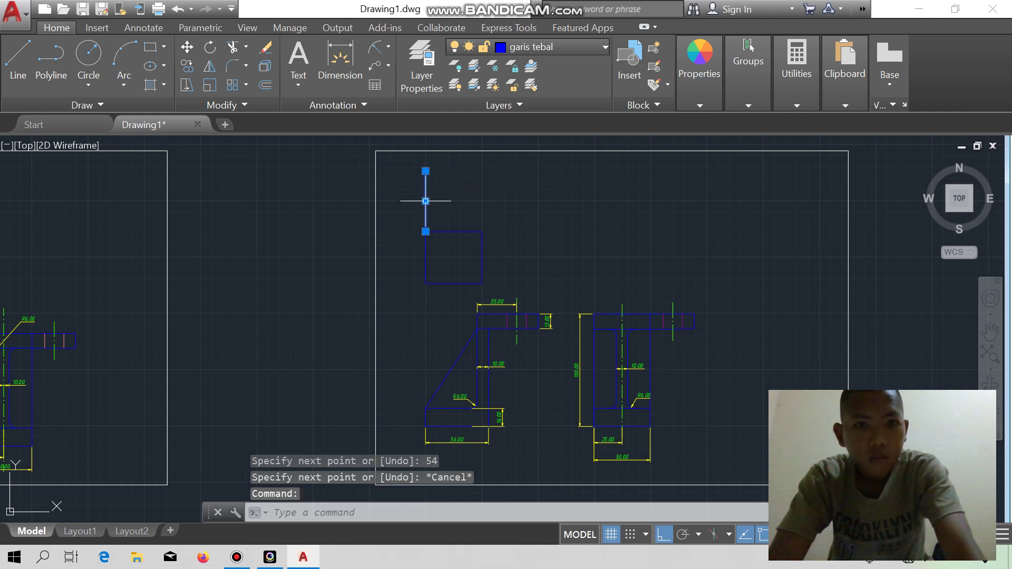
{"action": "left_click", "coordinate": [458, 231]}
{"action": "left_click", "coordinate": [426, 254]}
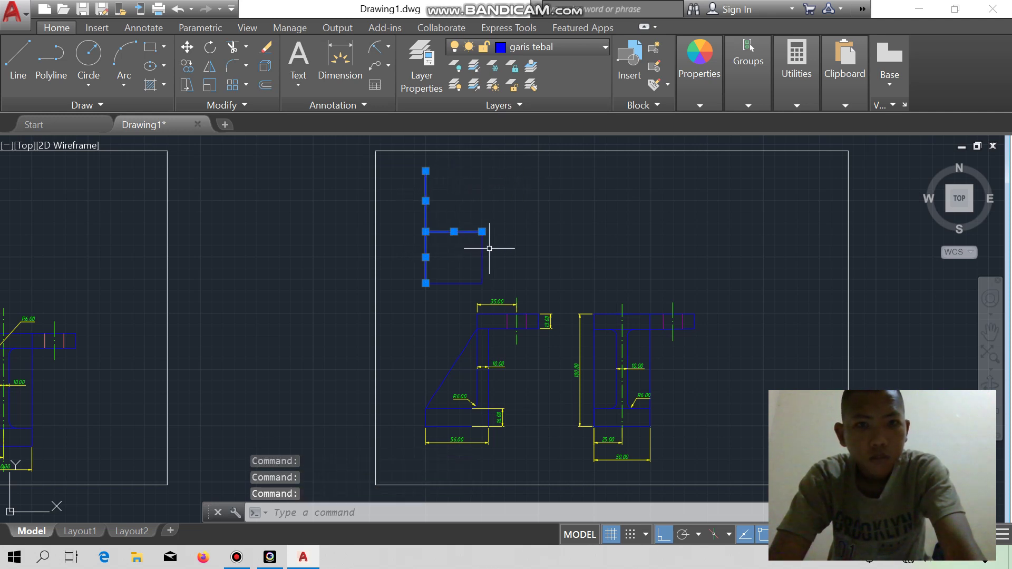
{"action": "left_click", "coordinate": [463, 286]}
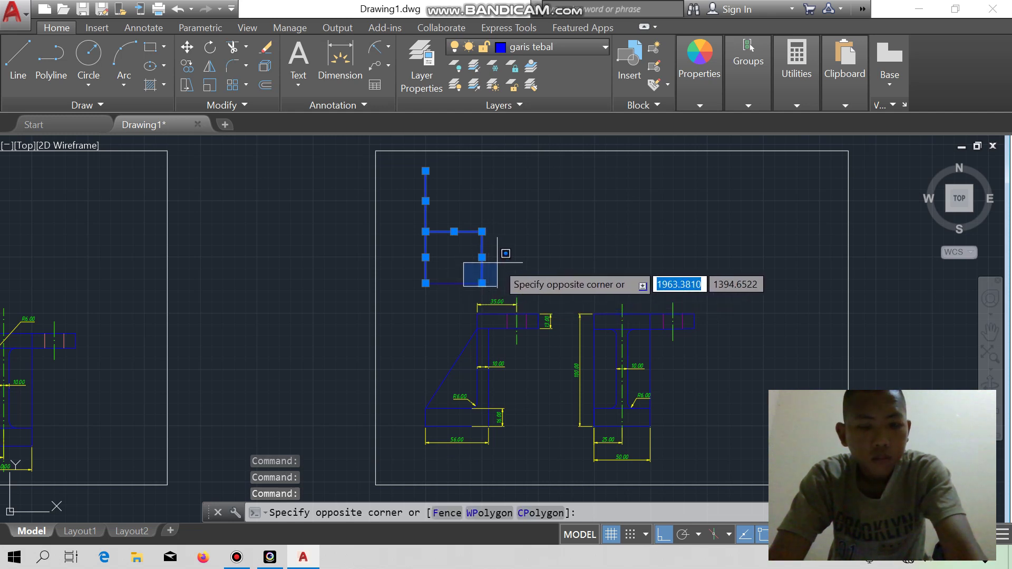
{"action": "key", "text": "Escape"}
{"action": "left_click", "coordinate": [456, 279]}
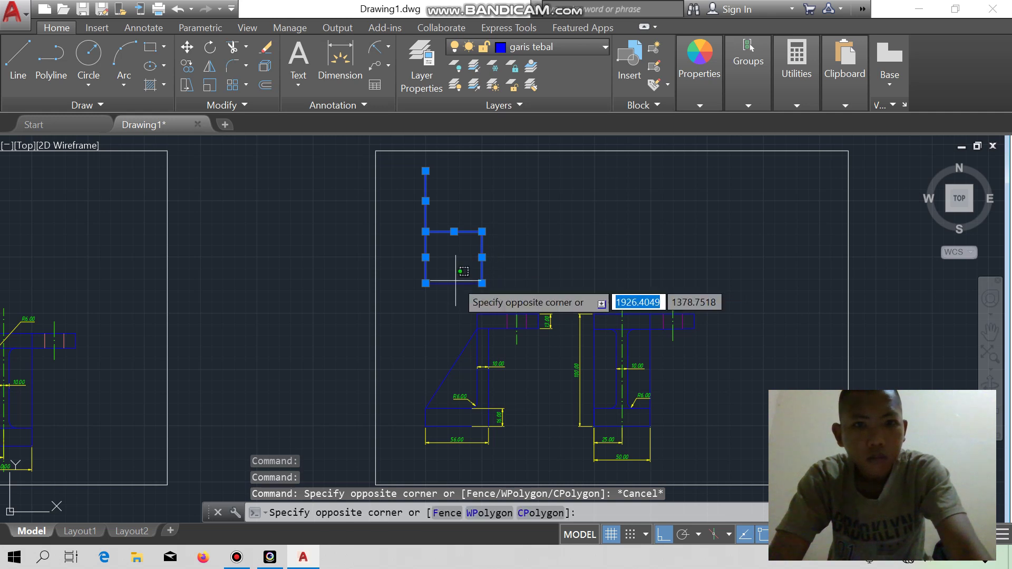
{"action": "key", "text": "Escape"}
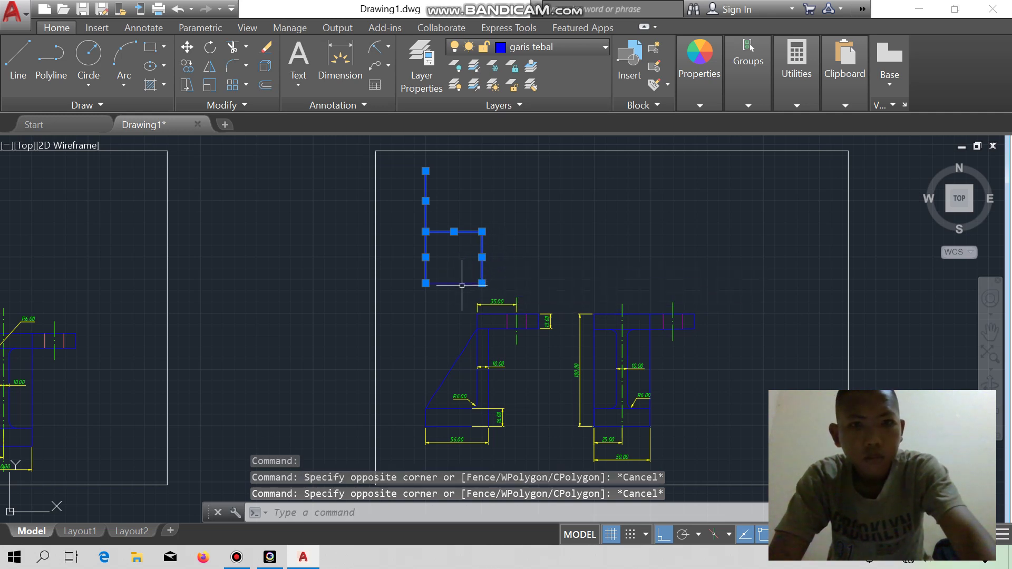
{"action": "key", "text": "Return"}
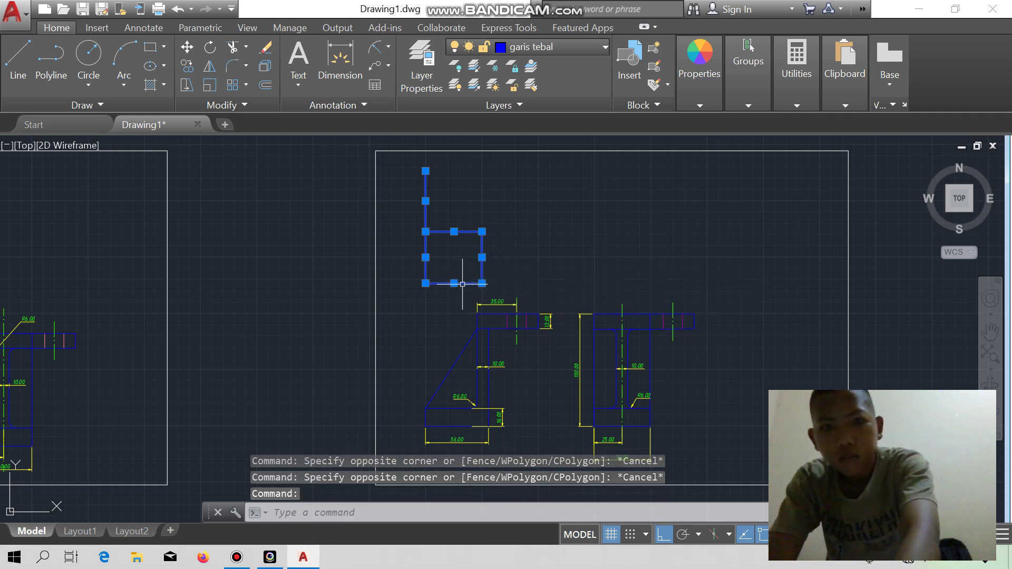
{"action": "key", "text": "Delete"}
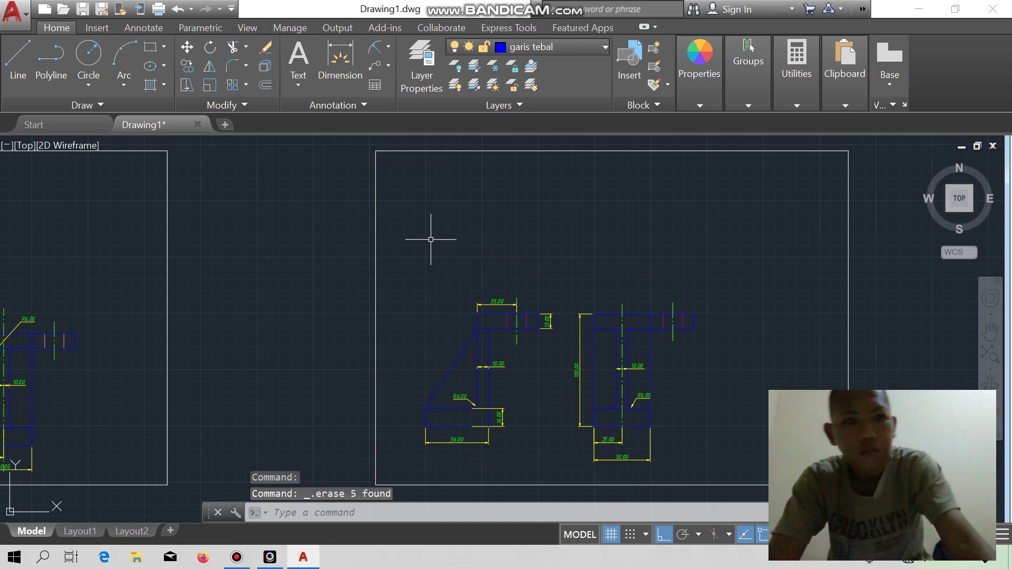
Draw a new outline from a fresh corner: 50 up, 46 across, 50 down.
{"action": "left_click", "coordinate": [18, 61]}
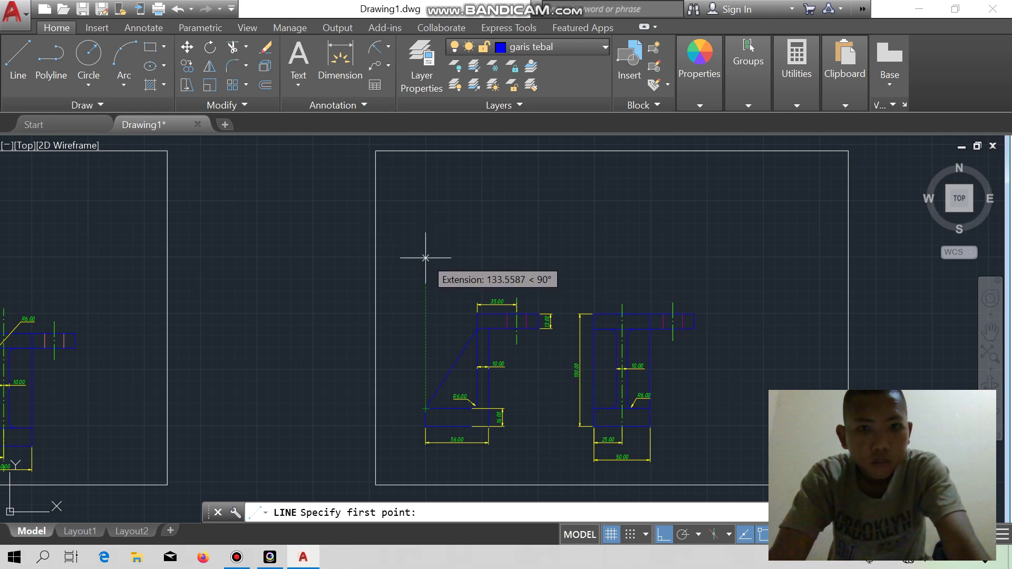
{"action": "left_click", "coordinate": [425, 258]}
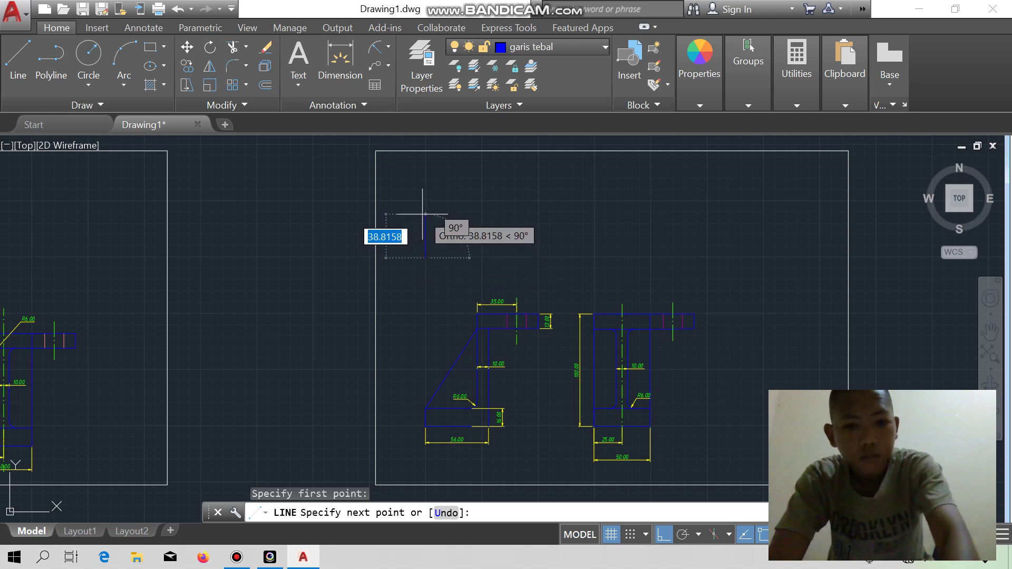
{"action": "type", "text": "50"}
{"action": "key", "text": "Return"}
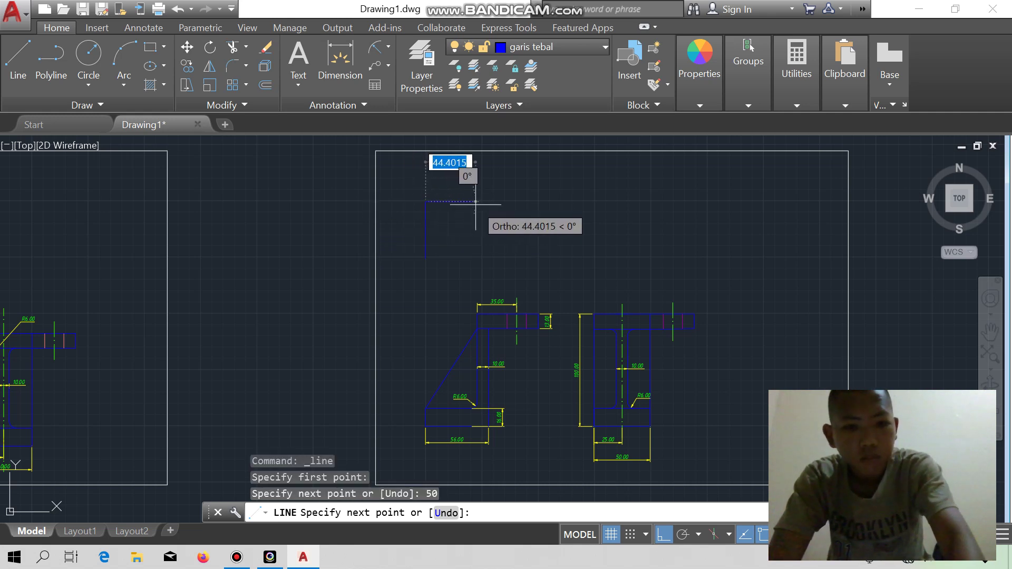
{"action": "type", "text": "46"}
{"action": "key", "text": "Return"}
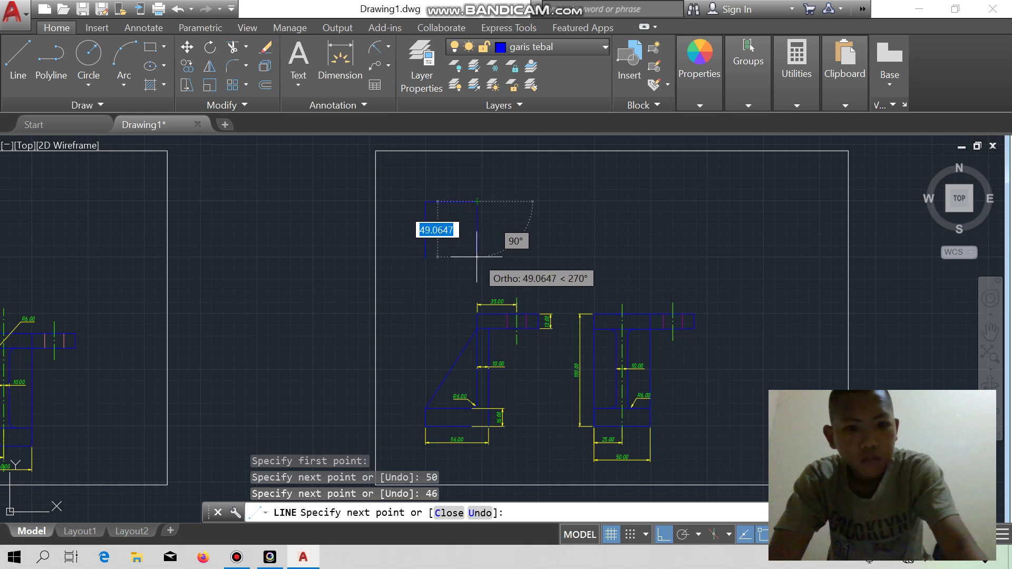
{"action": "type", "text": "50"}
{"action": "key", "text": "Return"}
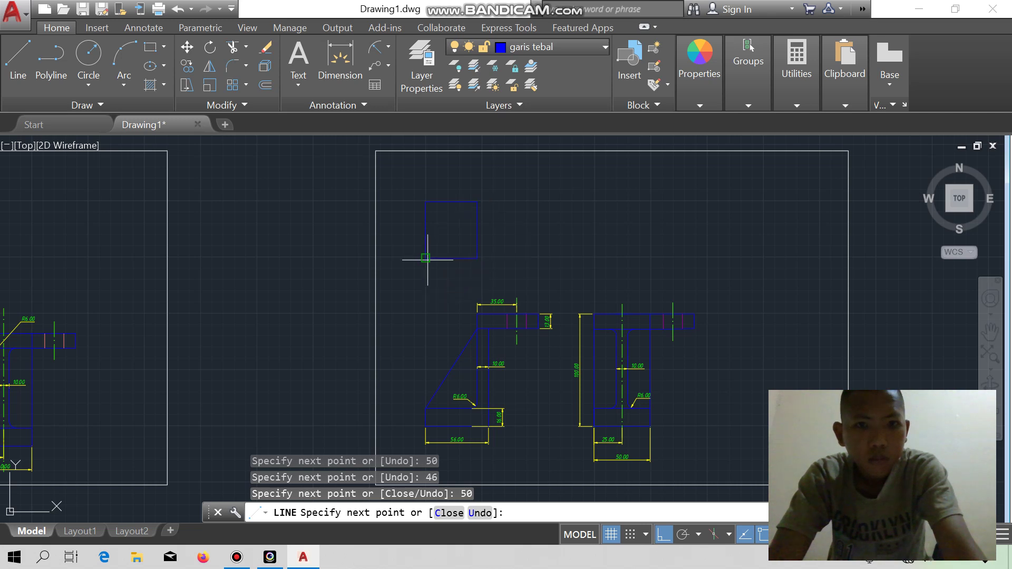
{"action": "key", "text": "Escape"}
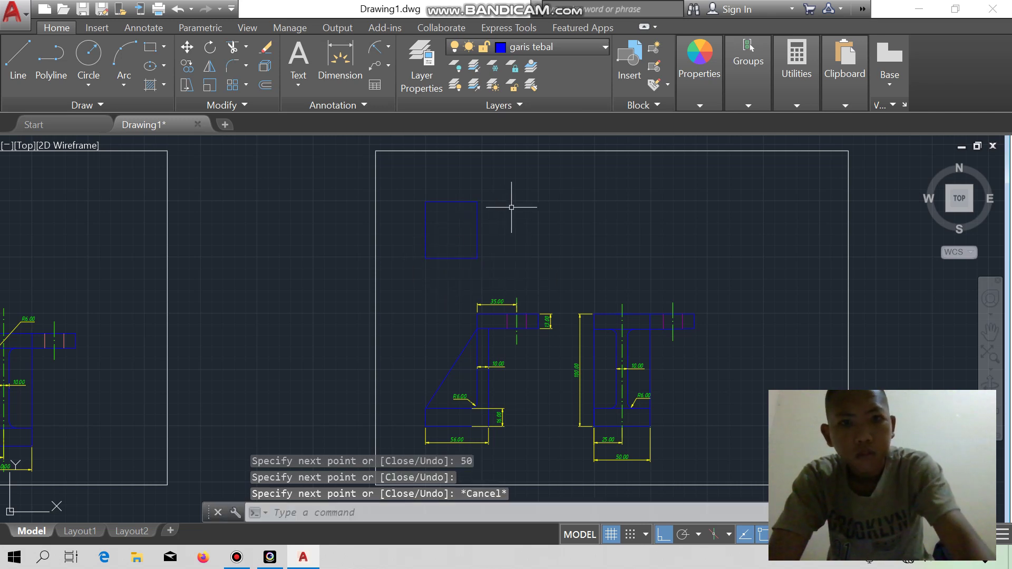
From the rectangle's top-right corner, add a 54-unit horizontal line and a 70-unit vertical line.
{"action": "key", "text": "Return"}
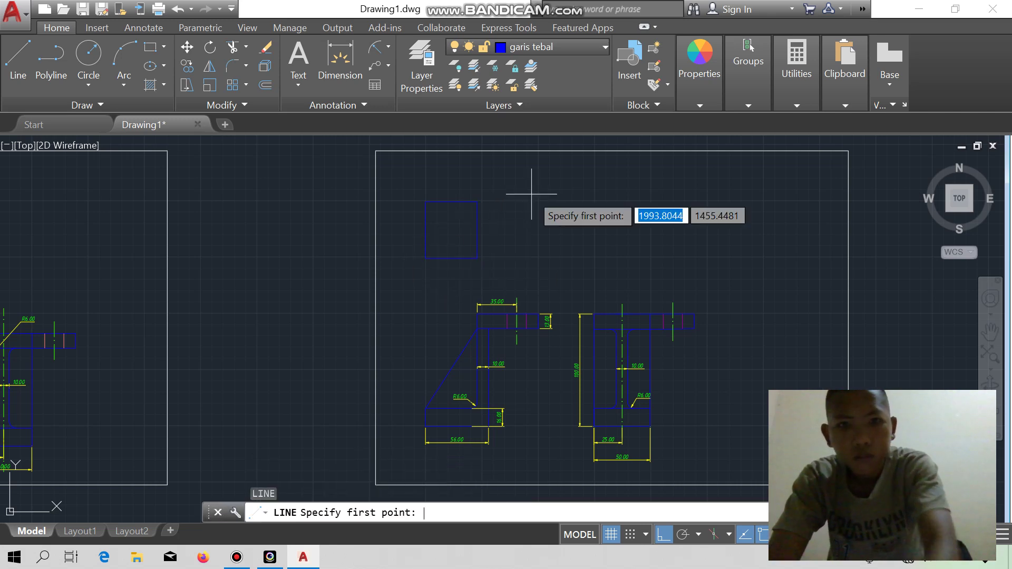
{"action": "left_click", "coordinate": [477, 201]}
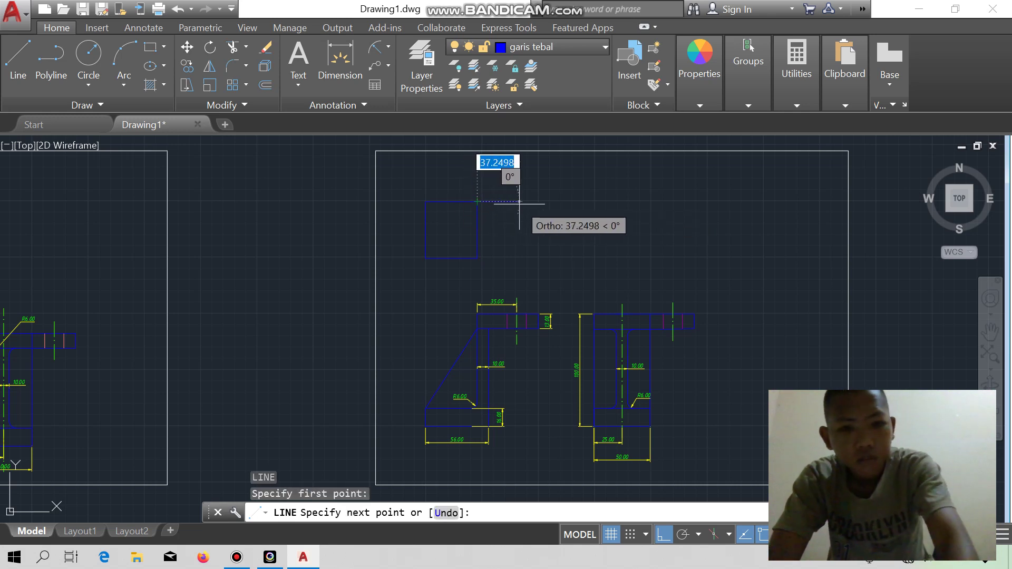
{"action": "type", "text": "54"}
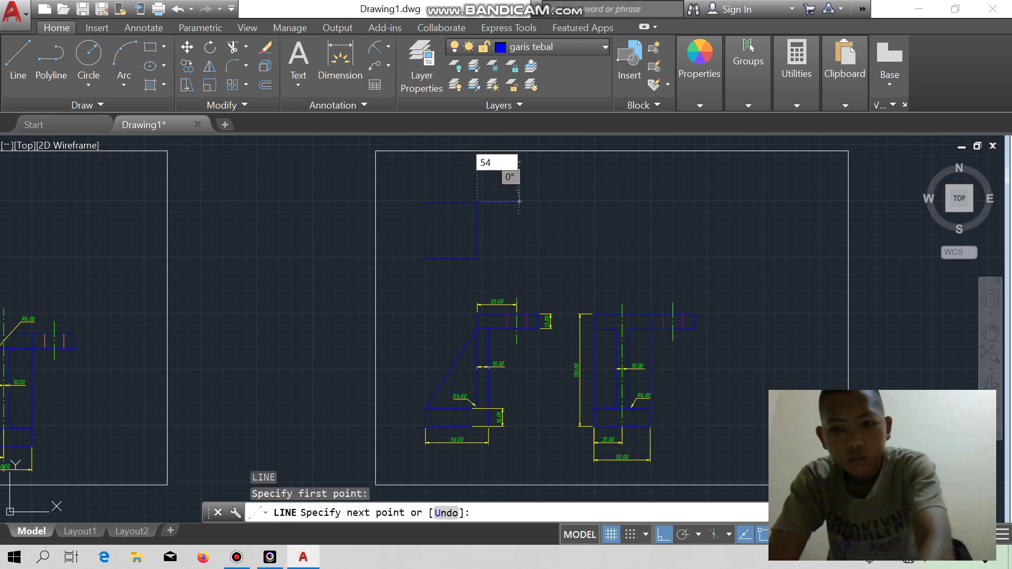
{"action": "key", "text": "Return"}
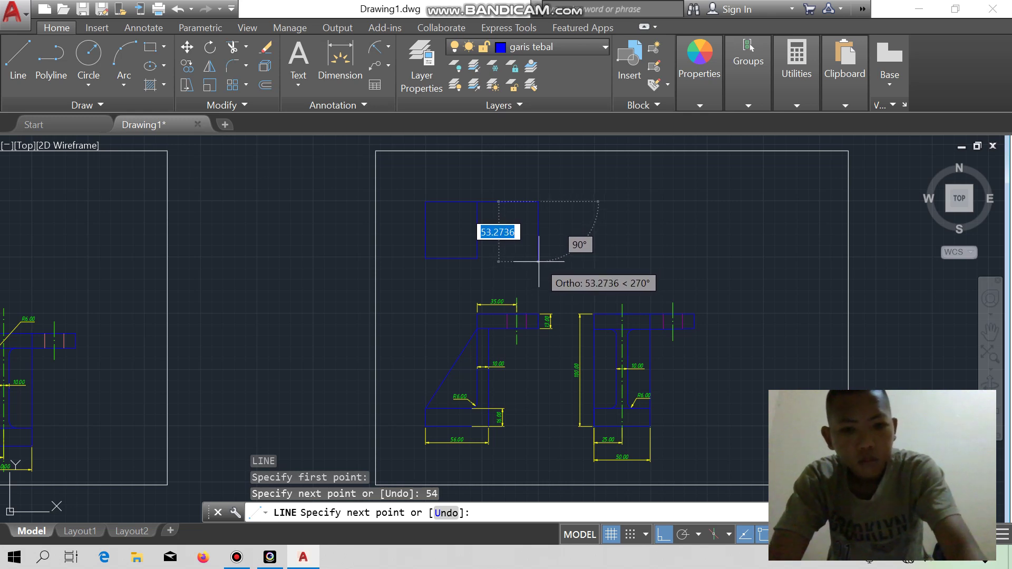
{"action": "type", "text": "70"}
{"action": "key", "text": "Return"}
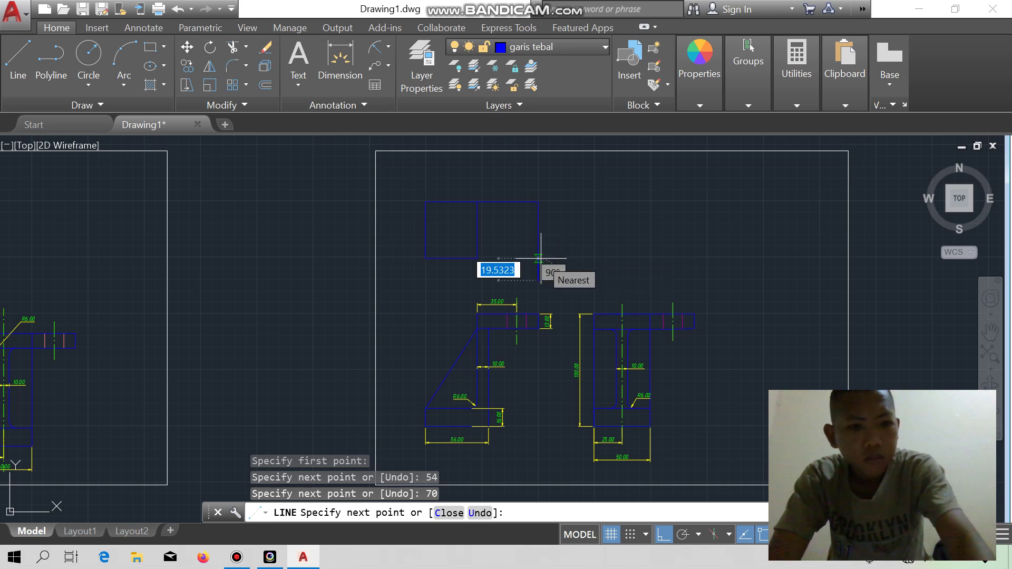
{"action": "key", "text": "Escape"}
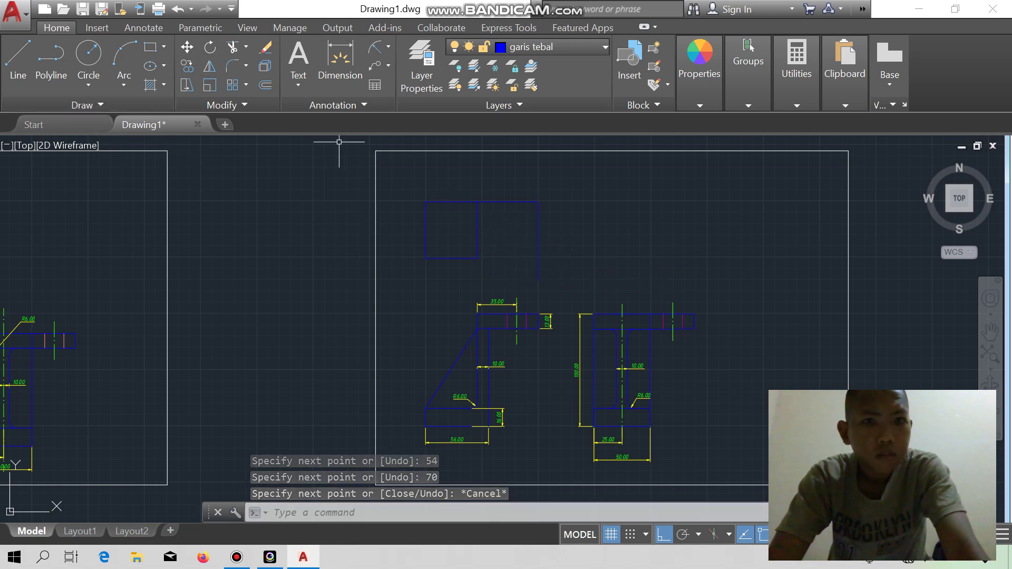
Move the whole outline straight up, near the top of the sheet.
{"action": "left_click", "coordinate": [418, 180]}
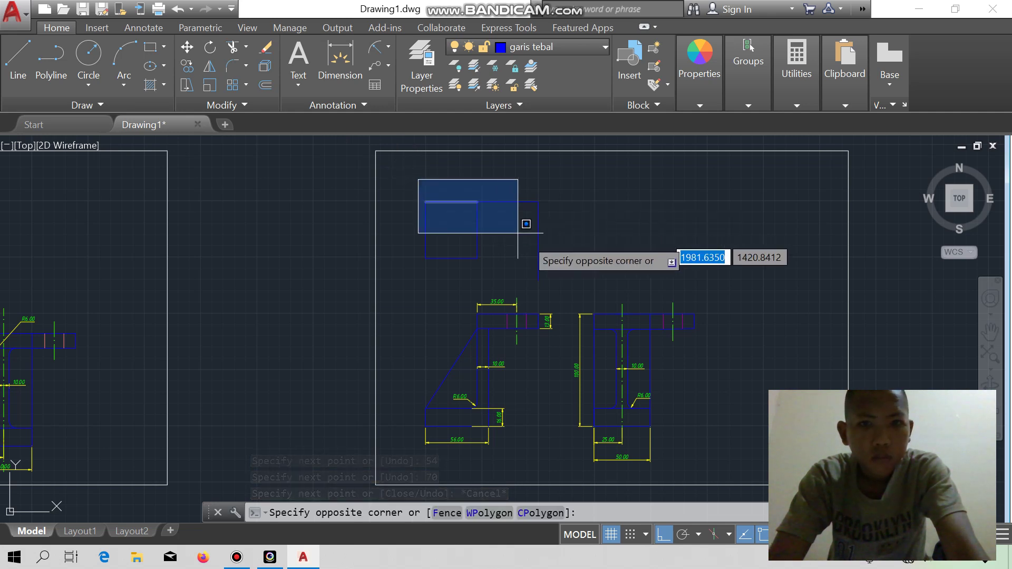
{"action": "left_click", "coordinate": [572, 289]}
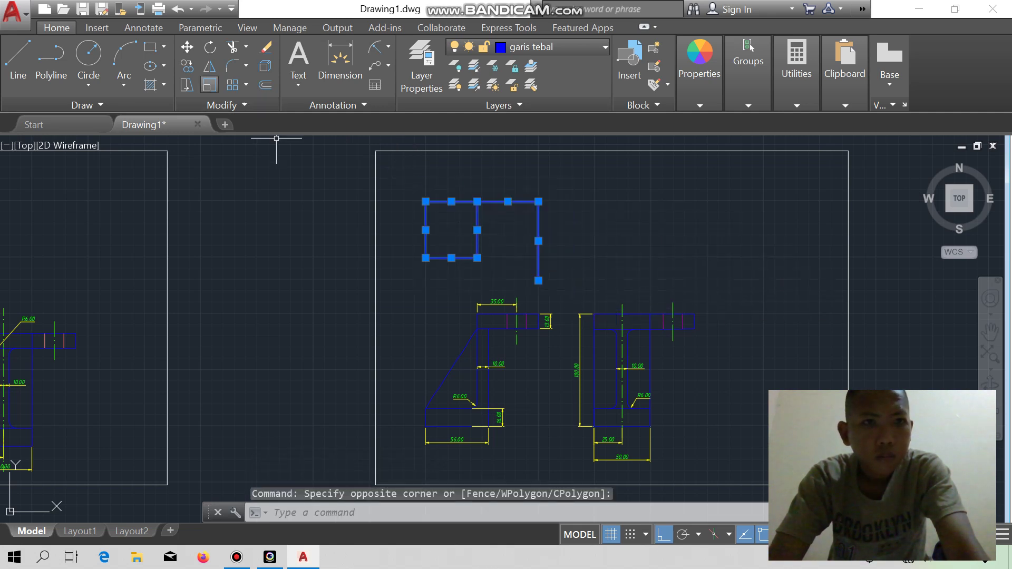
{"action": "left_click", "coordinate": [187, 47]}
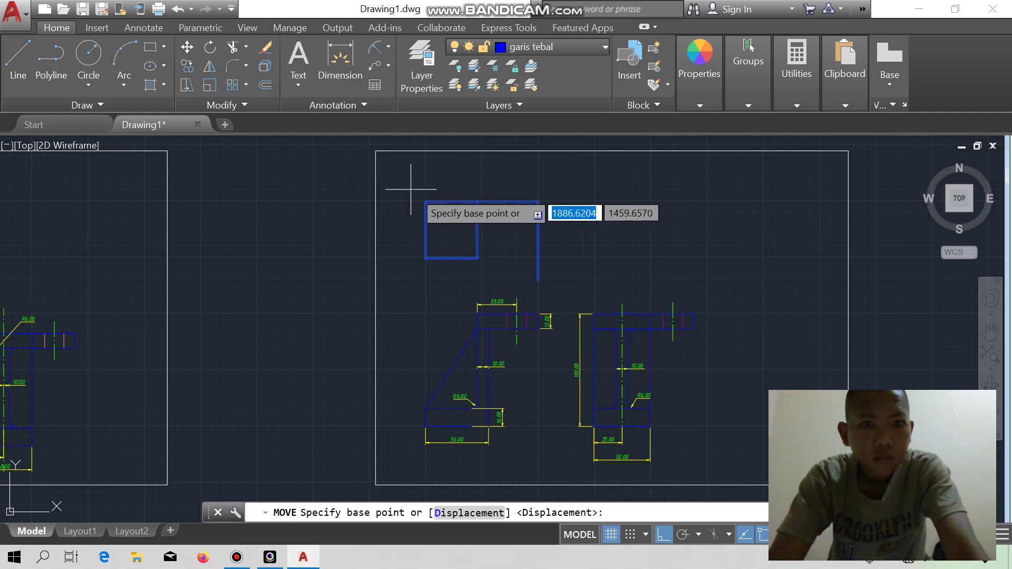
{"action": "left_click", "coordinate": [425, 201]}
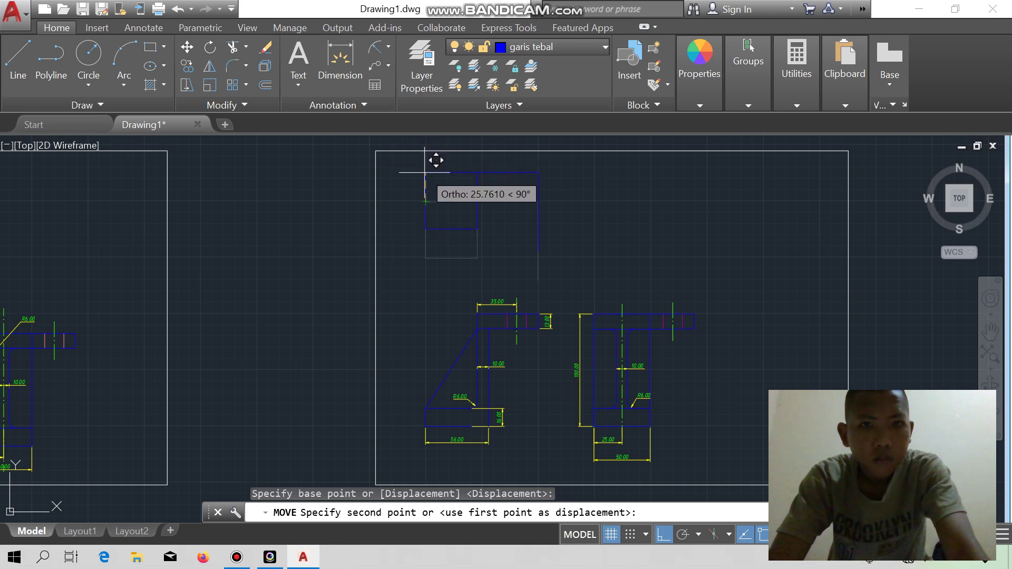
{"action": "left_click", "coordinate": [425, 173]}
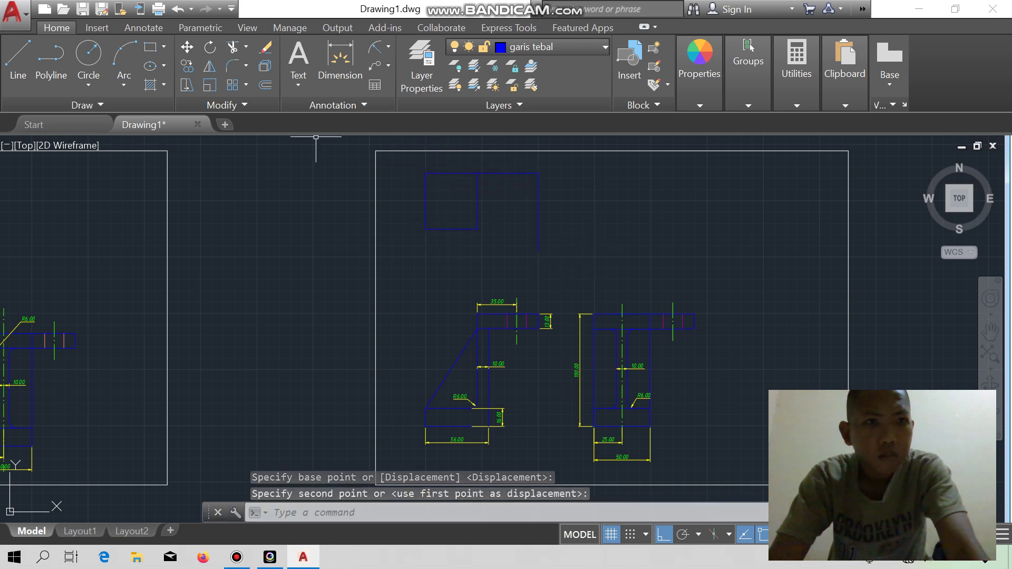
Draw the rounded end as a polyline arc (38) from the vertical line's bottom end.
{"action": "left_click", "coordinate": [51, 60]}
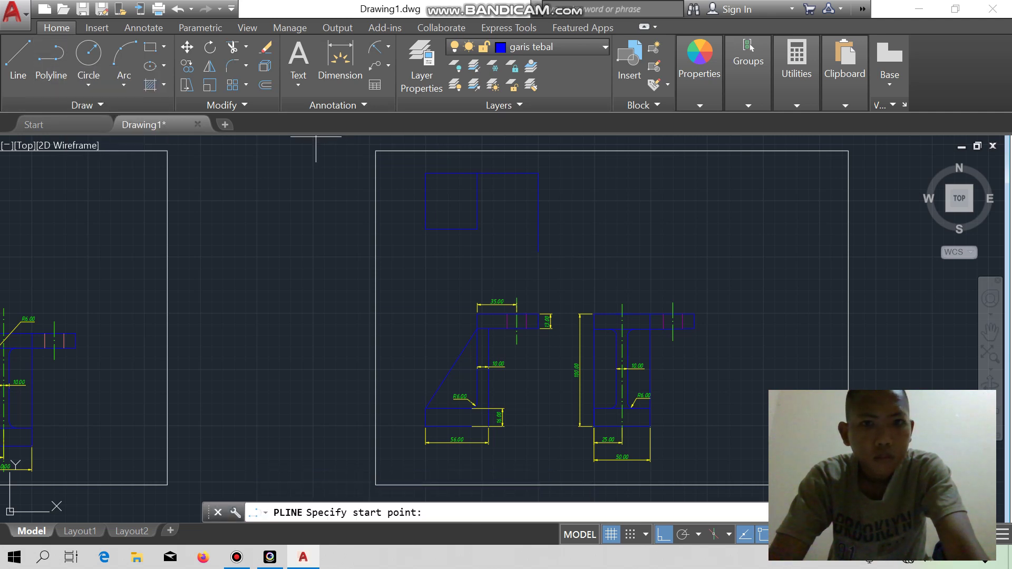
{"action": "left_click", "coordinate": [539, 251]}
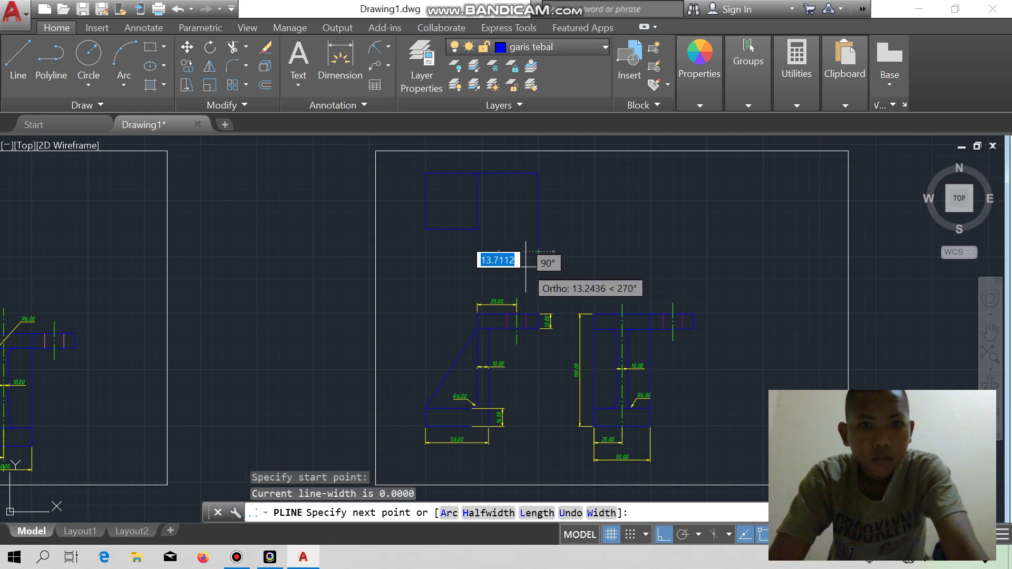
{"action": "type", "text": "a"}
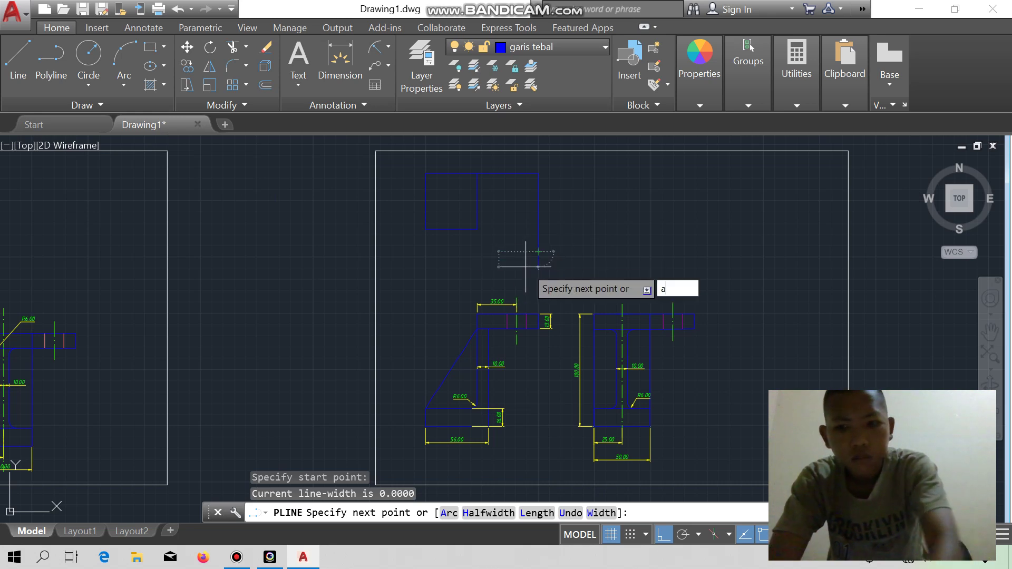
{"action": "key", "text": "Return"}
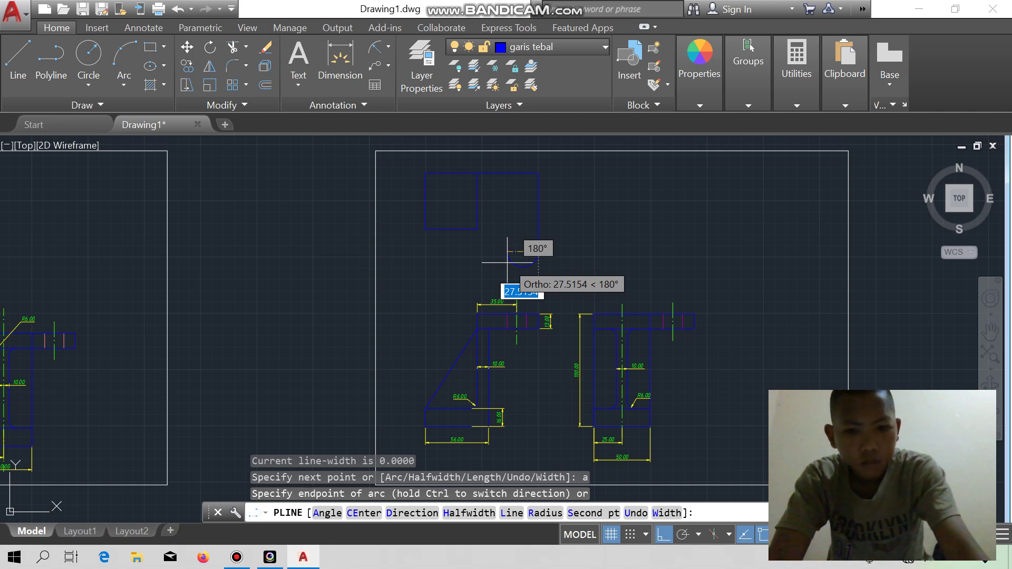
{"action": "type", "text": "38"}
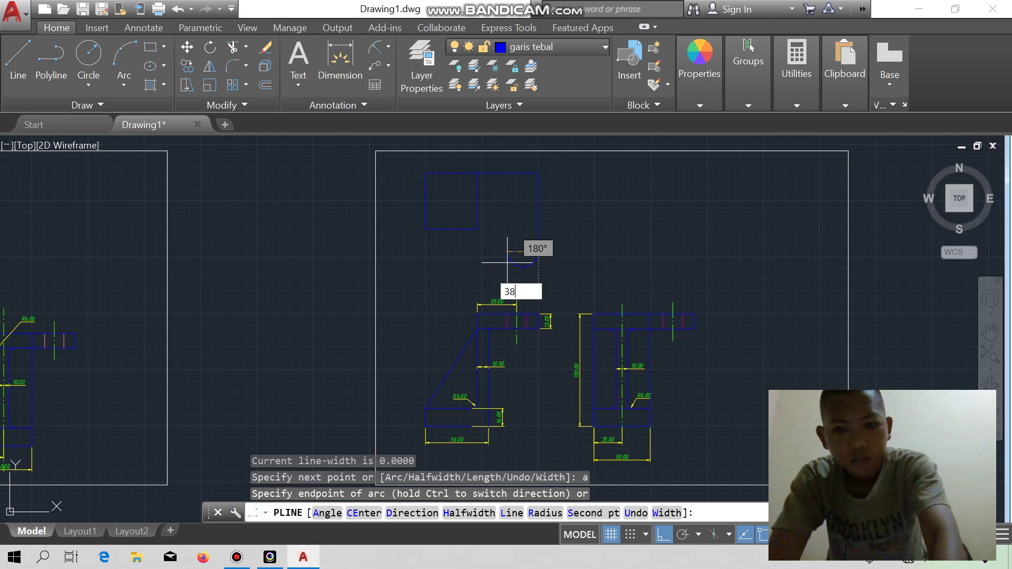
{"action": "key", "text": "Return"}
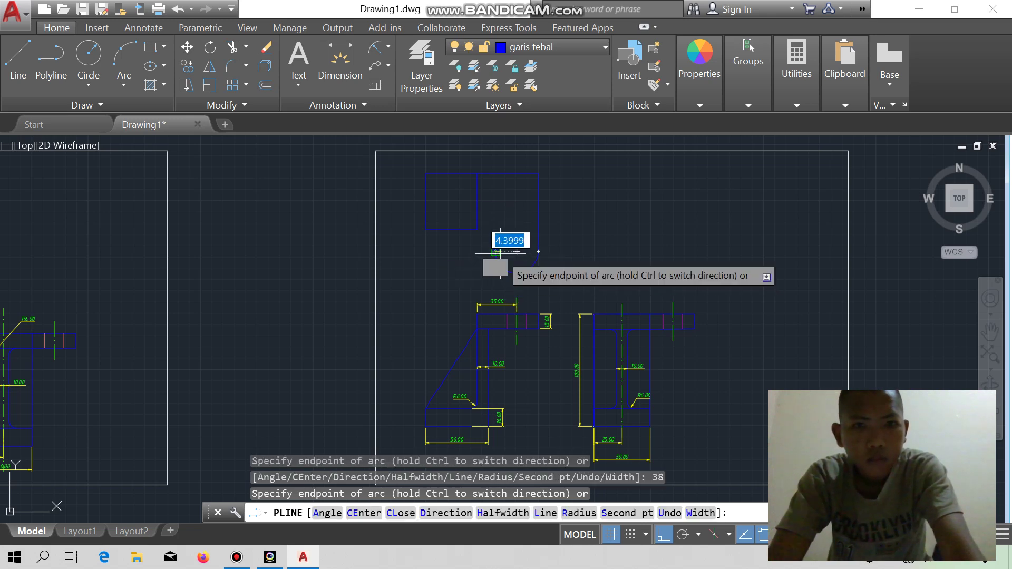
{"action": "left_click", "coordinate": [494, 252]}
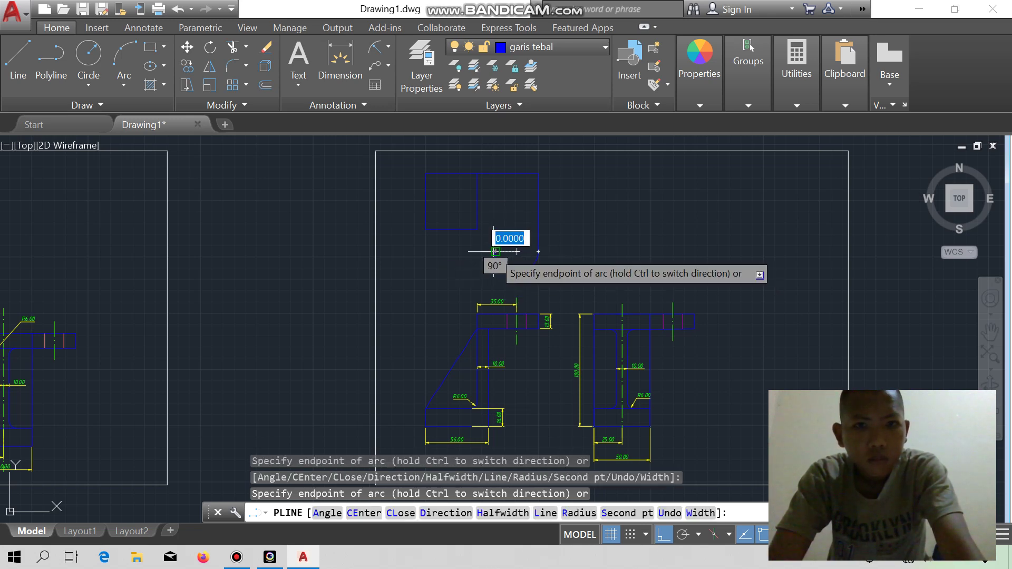
{"action": "key", "text": "Escape"}
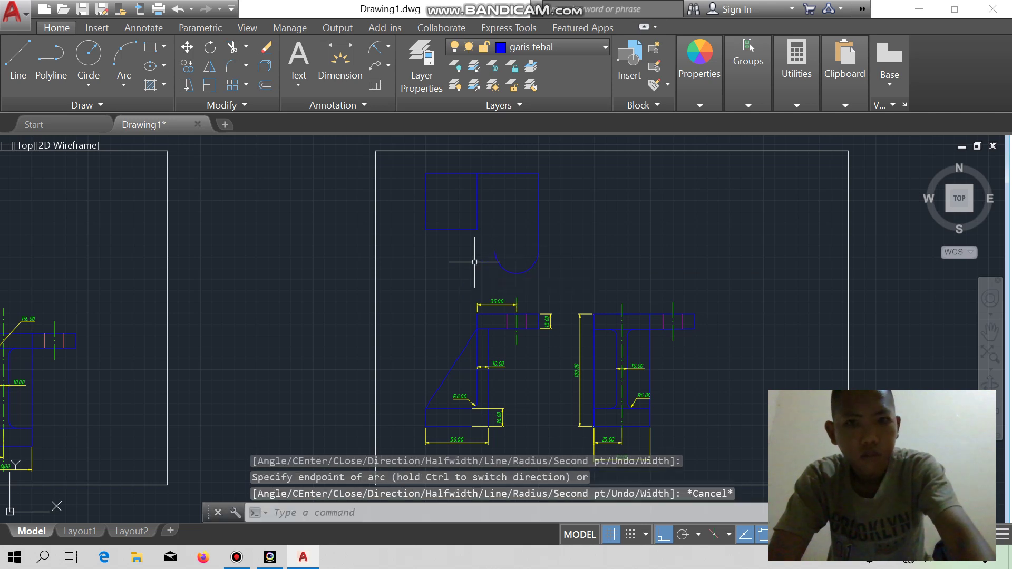
With polar tracking on, draw a diagonal line from the rectangle's lower corner to the arc's start.
{"action": "left_click", "coordinate": [18, 58]}
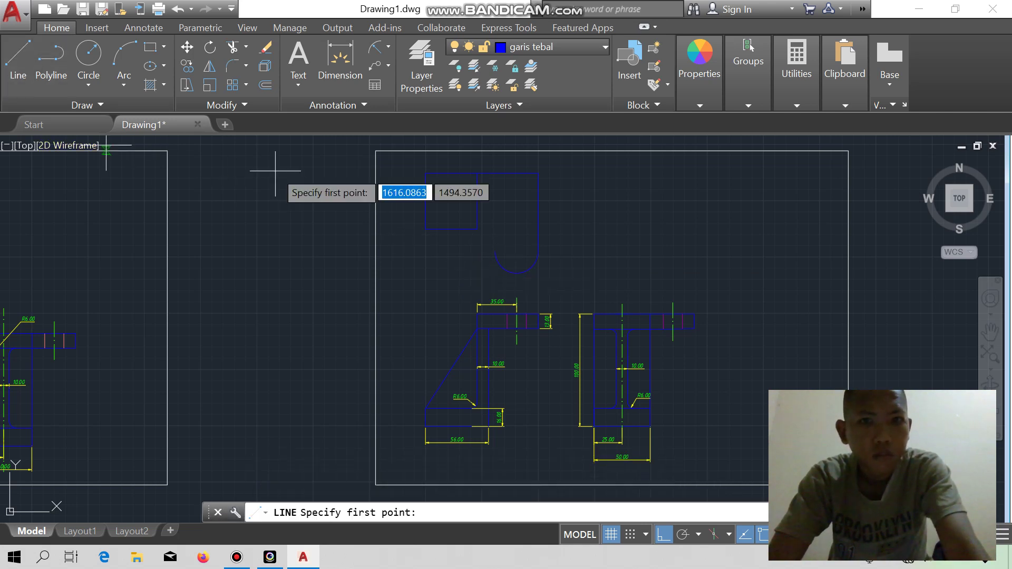
{"action": "left_click", "coordinate": [477, 229]}
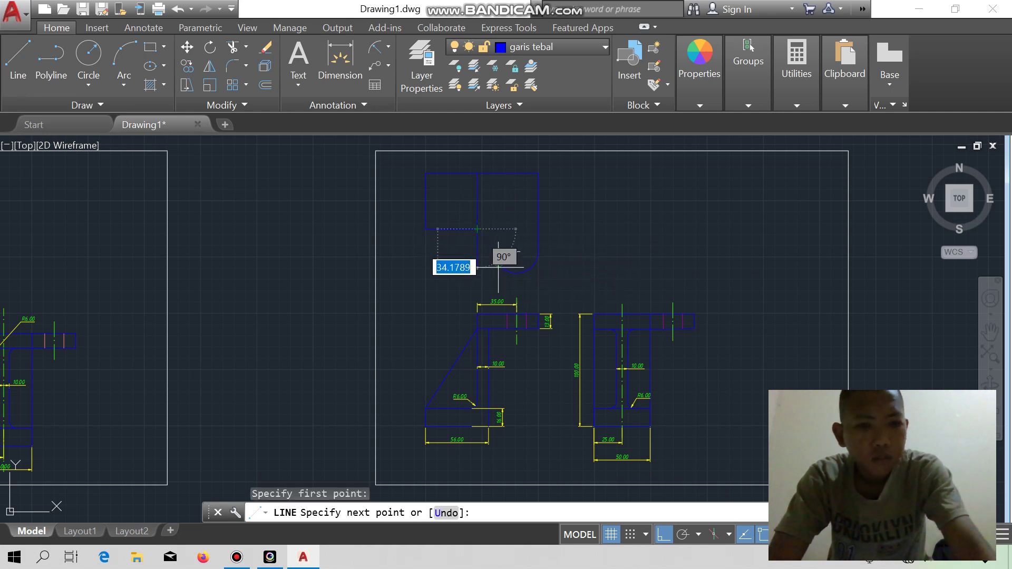
{"action": "key", "text": "Escape"}
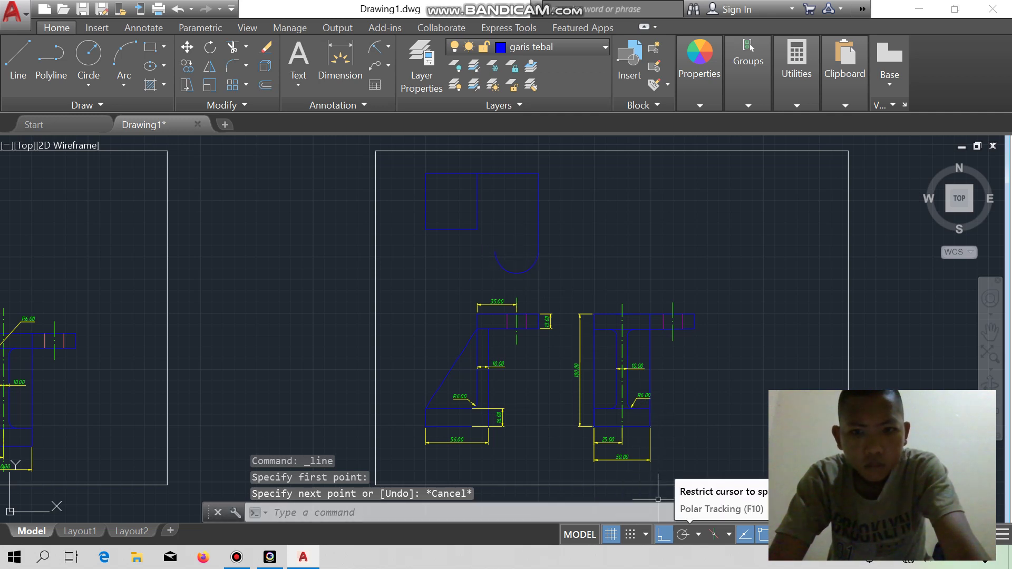
{"action": "left_click", "coordinate": [682, 535]}
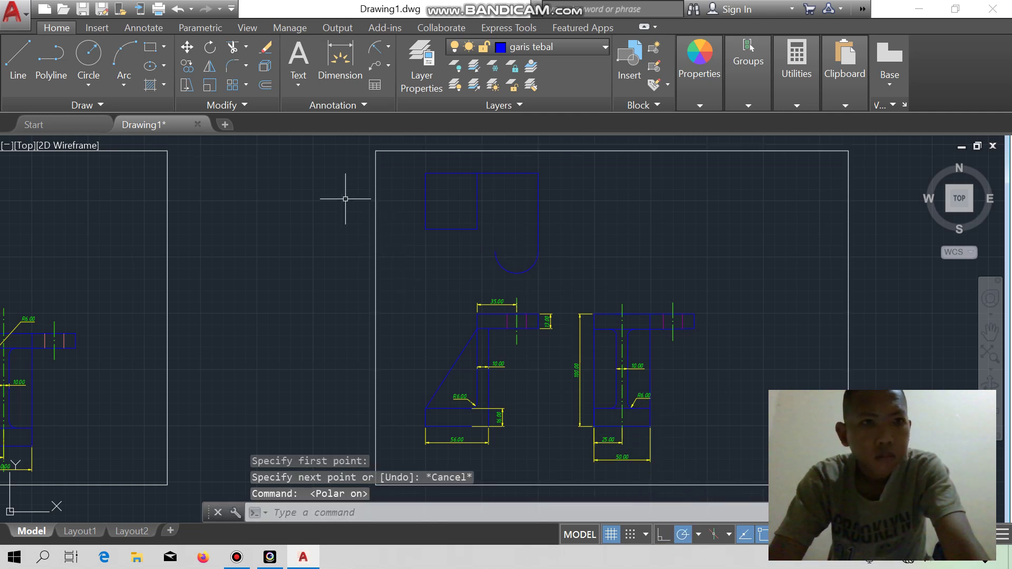
{"action": "left_click", "coordinate": [17, 58]}
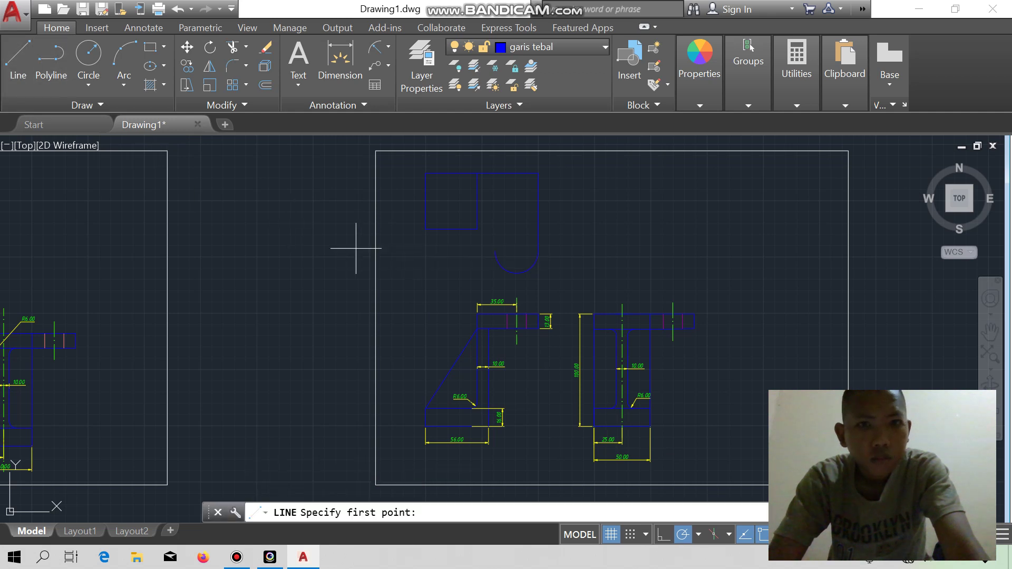
{"action": "left_click", "coordinate": [477, 229]}
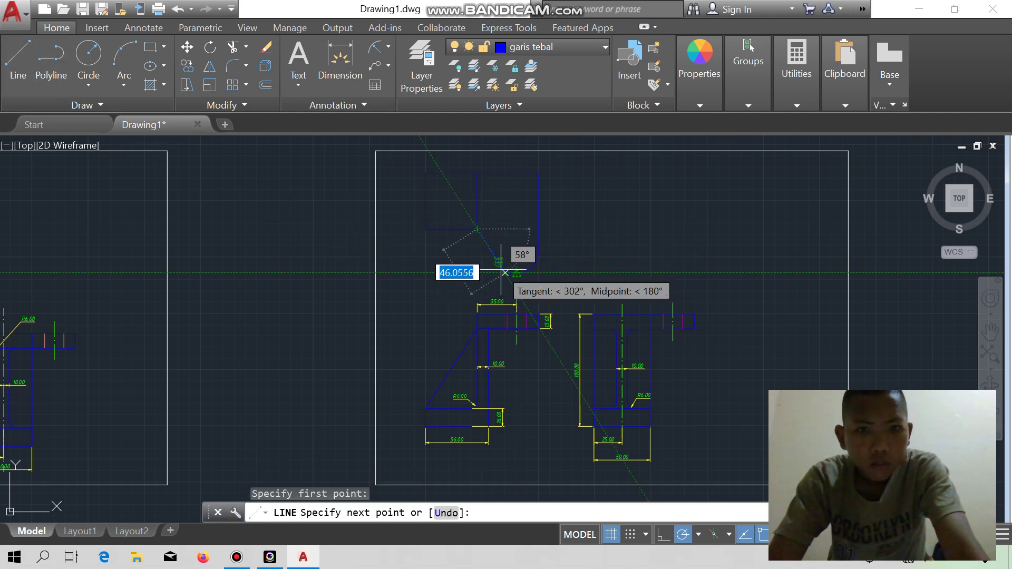
{"action": "left_click", "coordinate": [505, 272]}
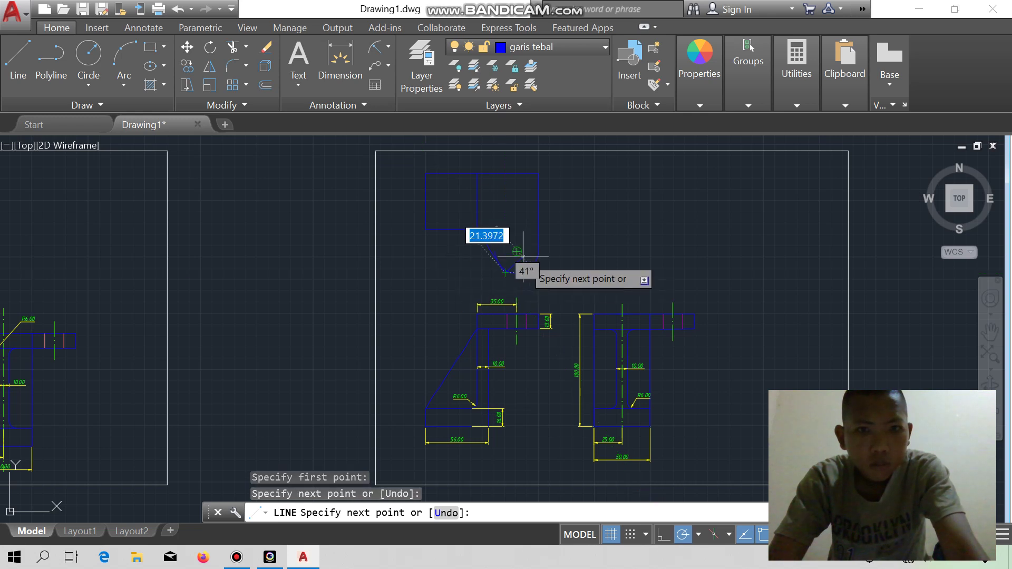
{"action": "key", "text": "Escape"}
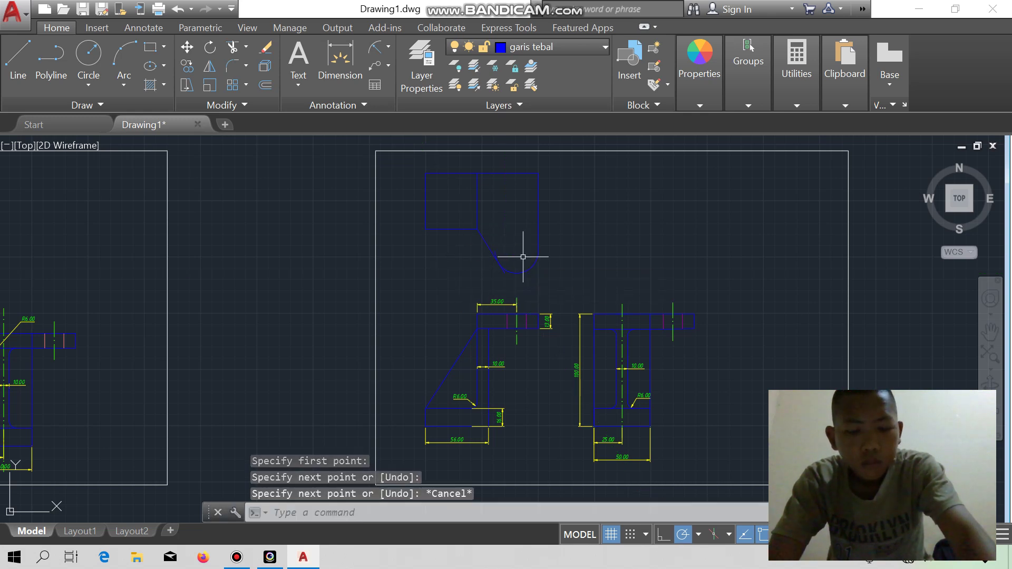
Trim the short stub and the overshoot where the diagonal line meets the arc.
{"action": "scroll", "coordinate": [525, 289], "scroll_direction": "down", "scroll_amount": 2}
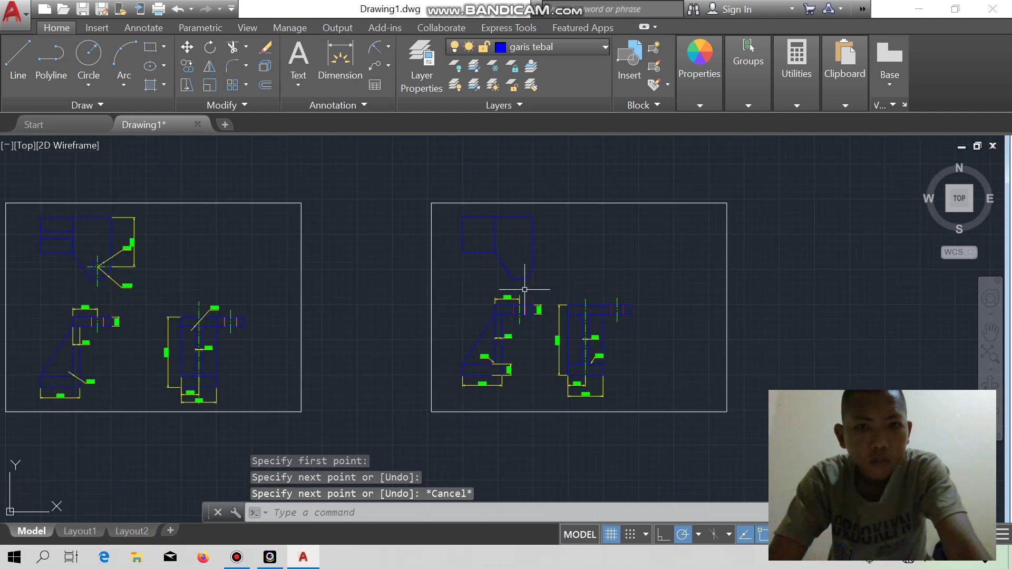
{"action": "scroll", "coordinate": [525, 289], "scroll_direction": "down", "scroll_amount": 2}
{"action": "scroll", "coordinate": [525, 289], "scroll_direction": "down", "scroll_amount": 4}
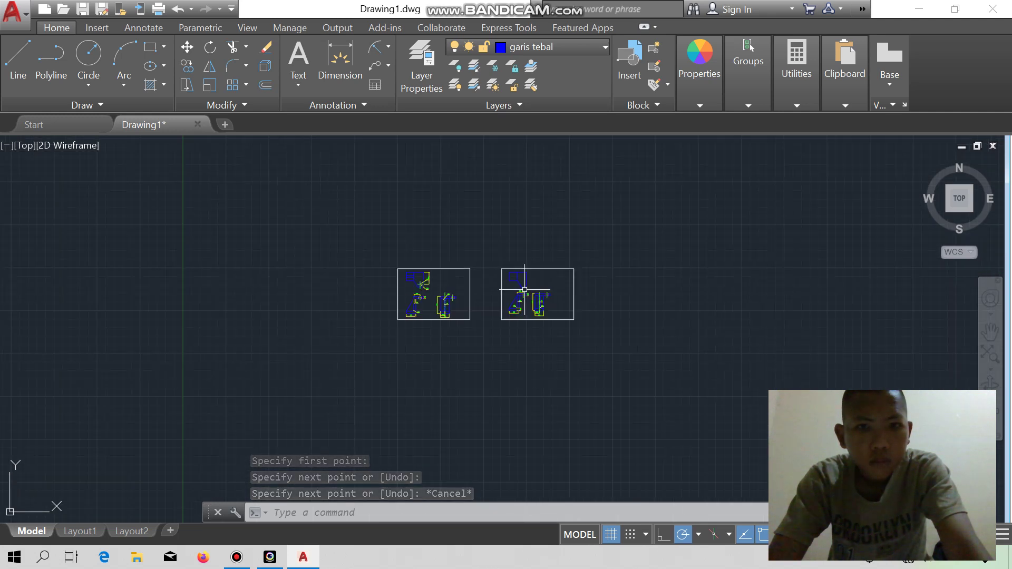
{"action": "scroll", "coordinate": [524, 289], "scroll_direction": "up", "scroll_amount": 4}
{"action": "scroll", "coordinate": [525, 289], "scroll_direction": "up", "scroll_amount": 2}
{"action": "scroll", "coordinate": [525, 290], "scroll_direction": "down", "scroll_amount": 2}
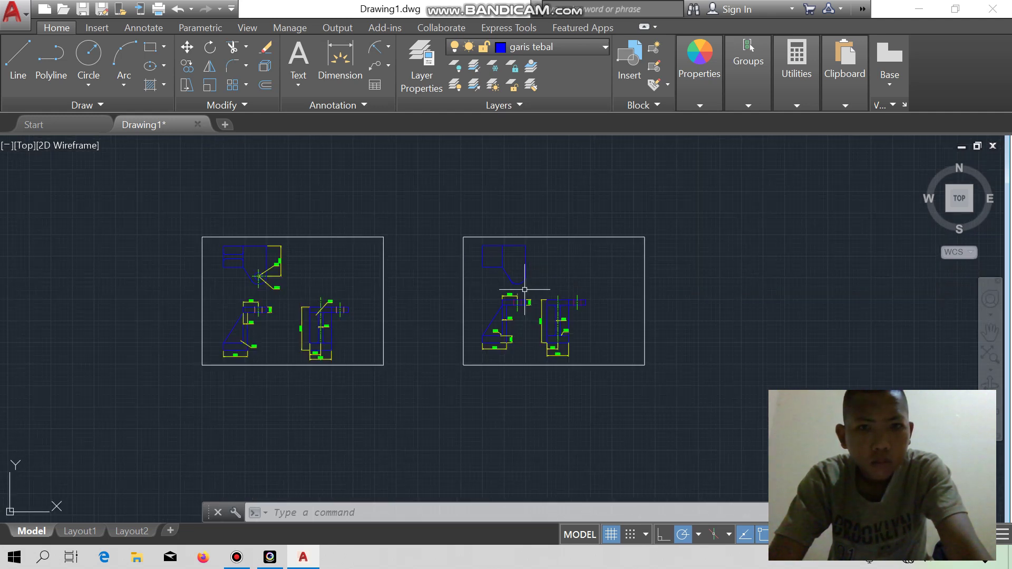
{"action": "scroll", "coordinate": [524, 290], "scroll_direction": "up", "scroll_amount": 4}
{"action": "scroll", "coordinate": [524, 290], "scroll_direction": "down", "scroll_amount": 2}
{"action": "scroll", "coordinate": [525, 289], "scroll_direction": "up", "scroll_amount": 1}
{"action": "scroll", "coordinate": [525, 290], "scroll_direction": "up", "scroll_amount": 2}
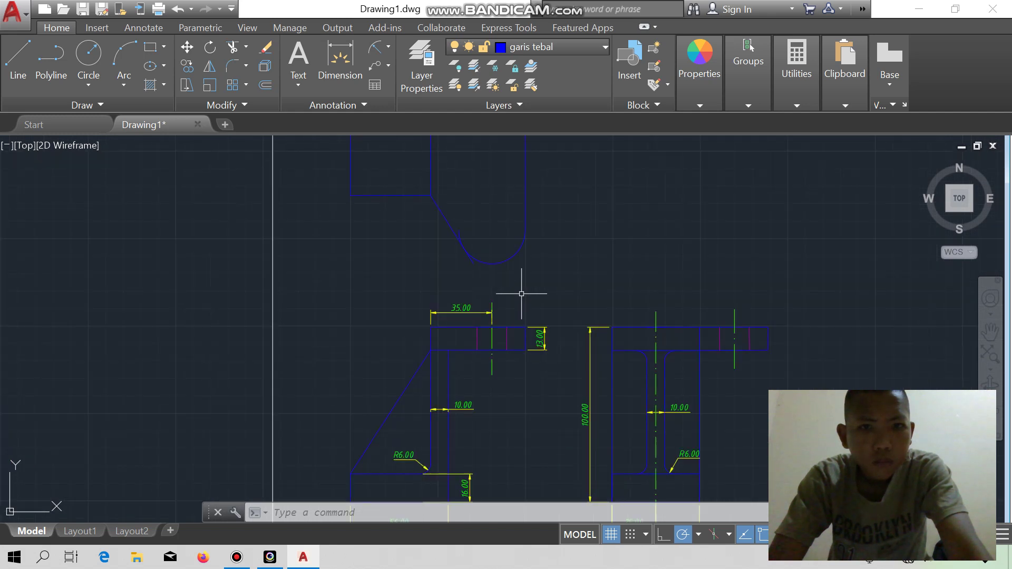
{"action": "scroll", "coordinate": [520, 293], "scroll_direction": "up", "scroll_amount": 2}
{"action": "scroll", "coordinate": [485, 263], "scroll_direction": "up", "scroll_amount": 4}
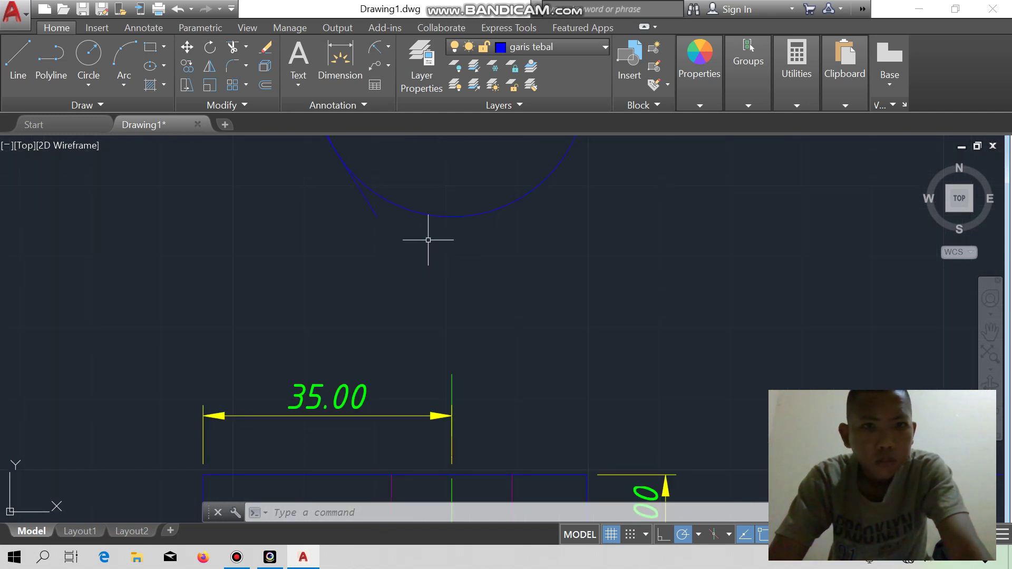
{"action": "mouse_move", "coordinate": [428, 240]}
{"action": "middle_mouse_down"}
{"action": "mouse_move", "coordinate": [436, 289]}
{"action": "mouse_move", "coordinate": [499, 366]}
{"action": "middle_mouse_up"}
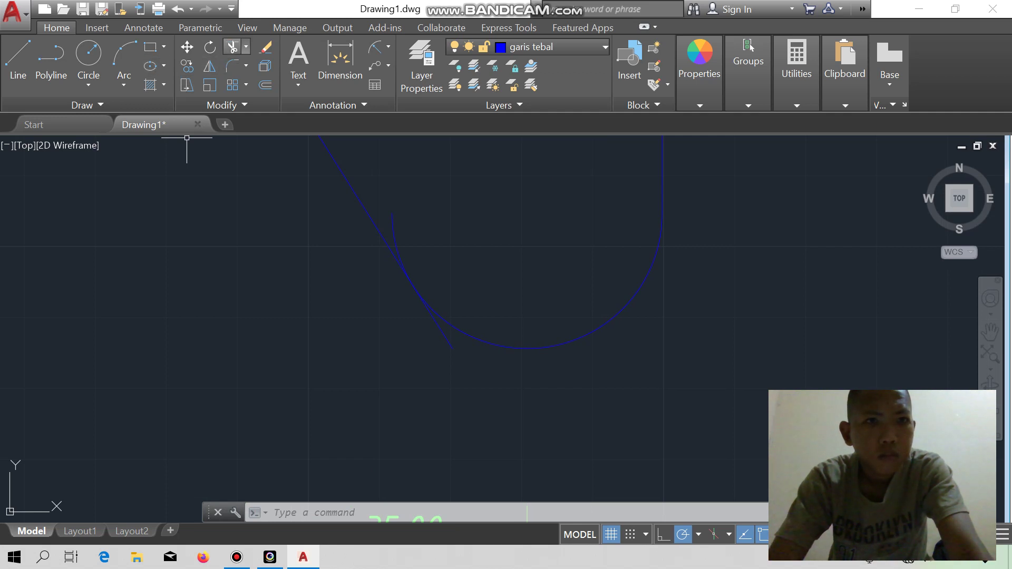
{"action": "left_click", "coordinate": [232, 47]}
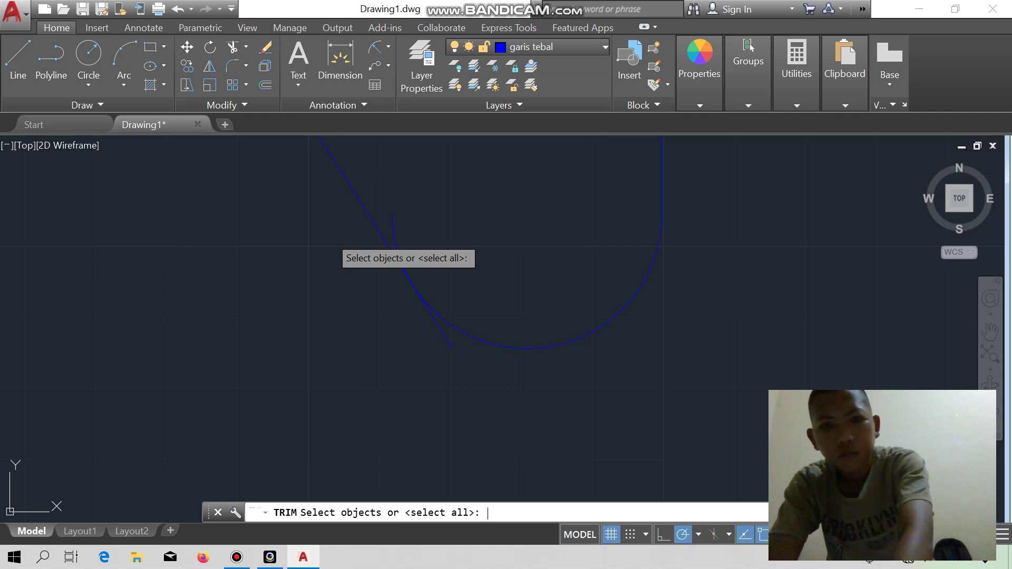
{"action": "key", "text": "Return"}
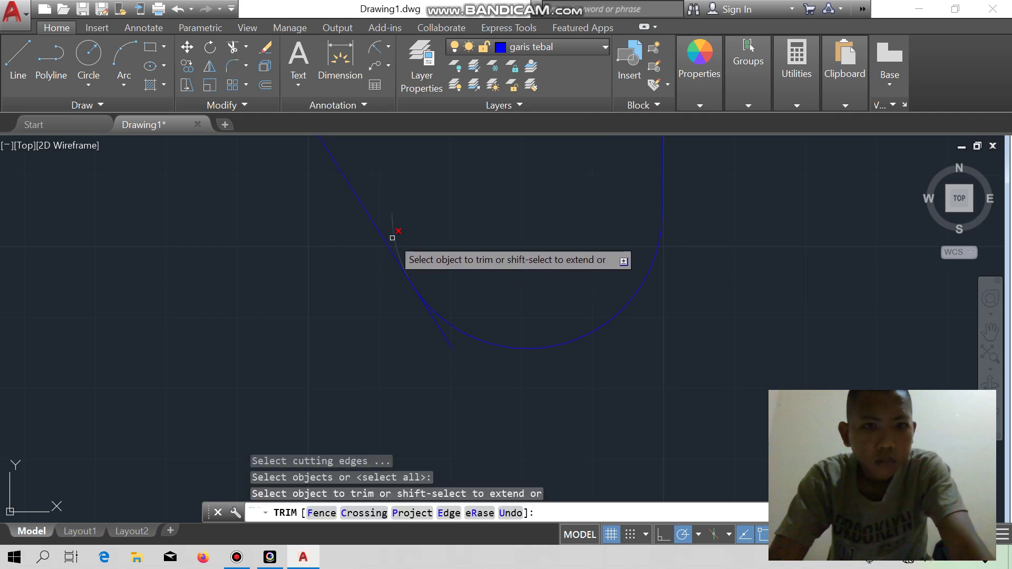
{"action": "left_click", "coordinate": [392, 238]}
{"action": "left_click", "coordinate": [442, 336]}
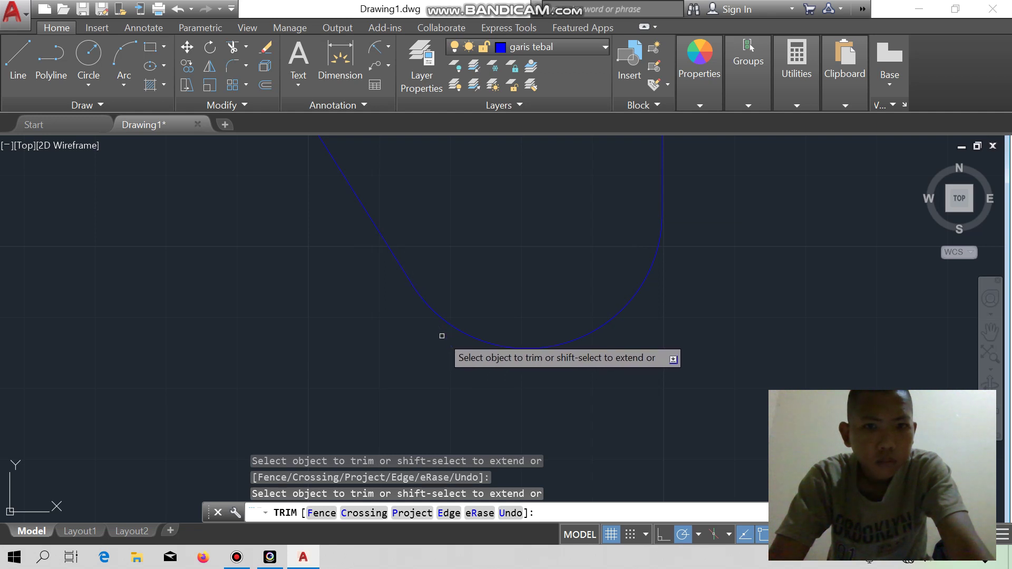
{"action": "key", "text": "Escape"}
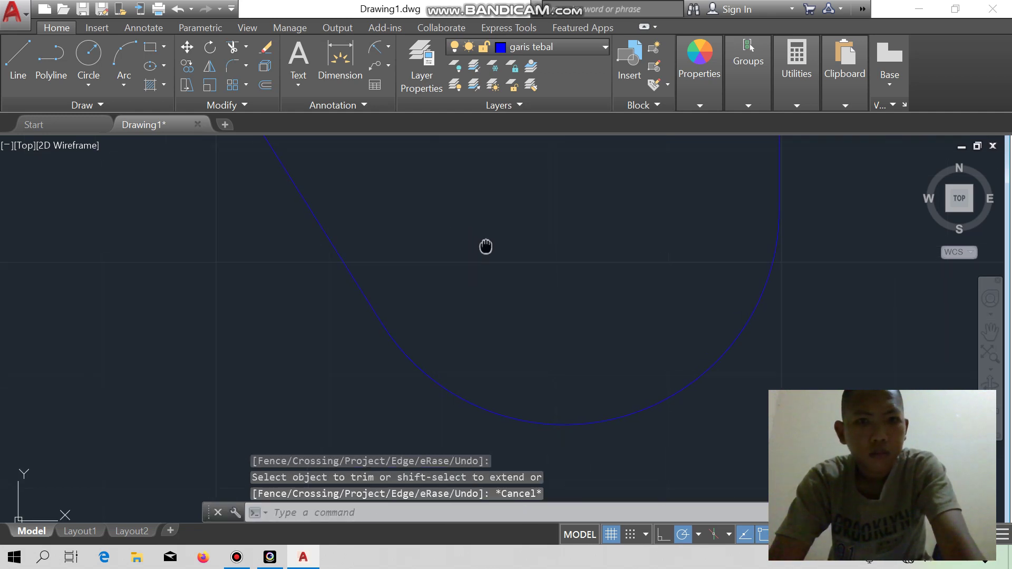
{"action": "scroll", "coordinate": [640, 312], "scroll_direction": "down", "scroll_amount": 3}
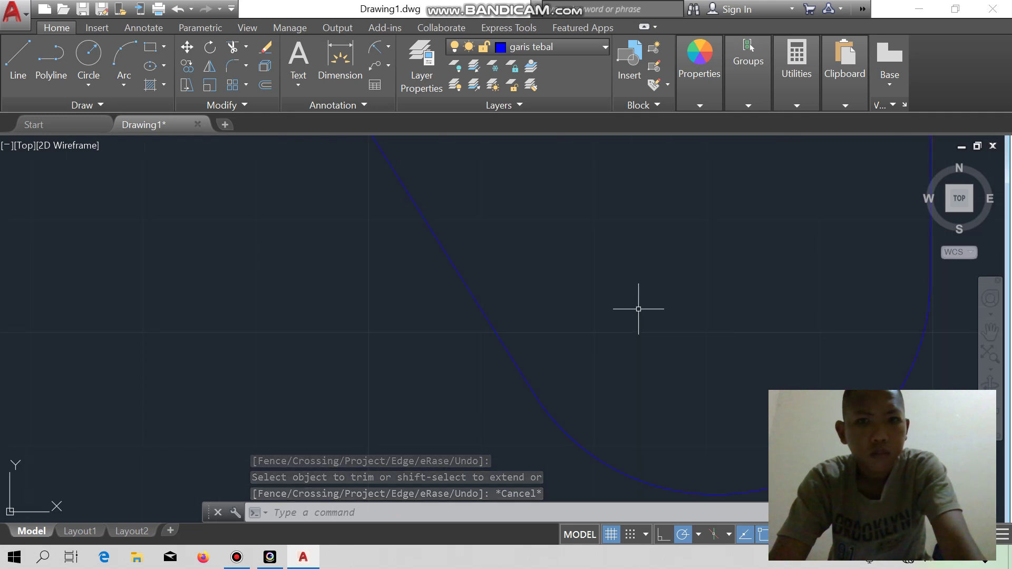
{"action": "scroll", "coordinate": [639, 308], "scroll_direction": "down", "scroll_amount": 2}
{"action": "scroll", "coordinate": [639, 305], "scroll_direction": "down", "scroll_amount": 2}
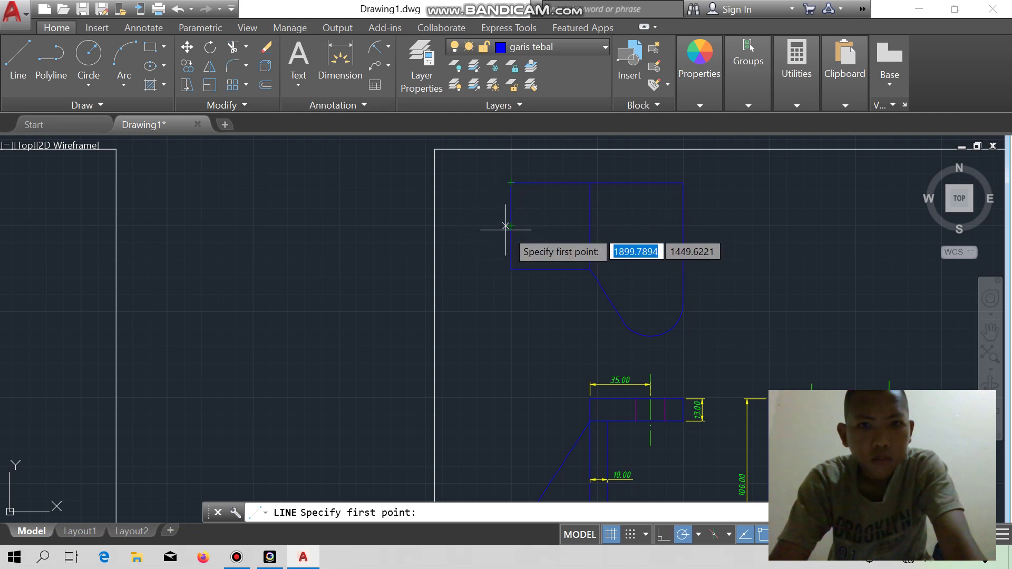
With Ortho on, draw two short horizontal slot lines from the left-edge midpoint using 5 and 10.
{"action": "left_click", "coordinate": [511, 225]}
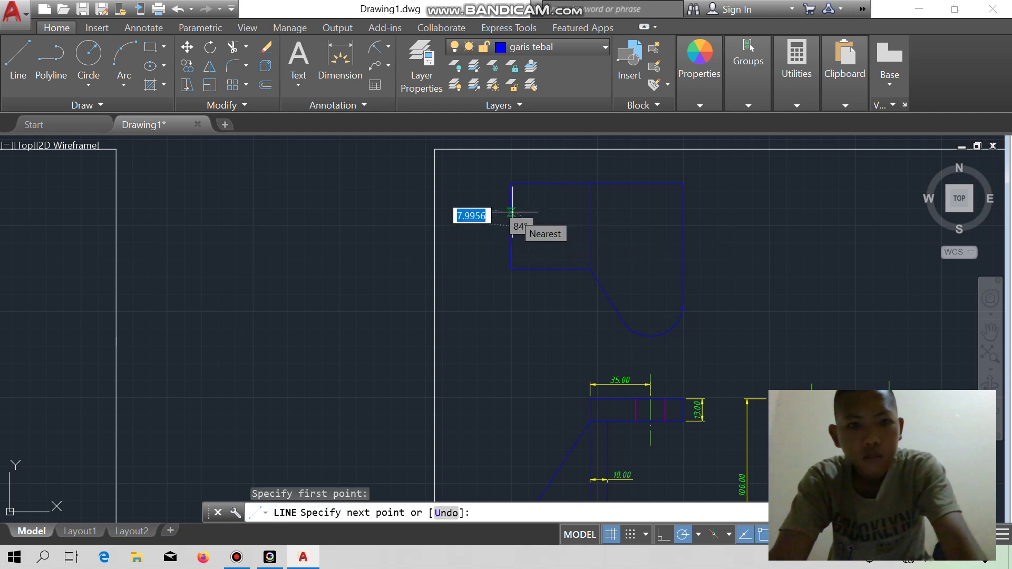
{"action": "key", "text": "Escape"}
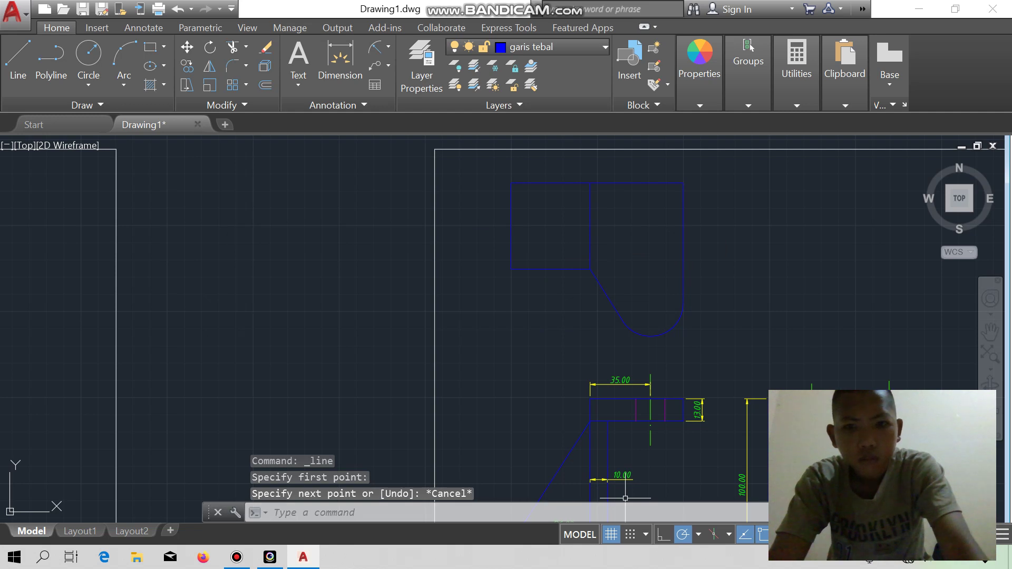
{"action": "key", "text": "F8"}
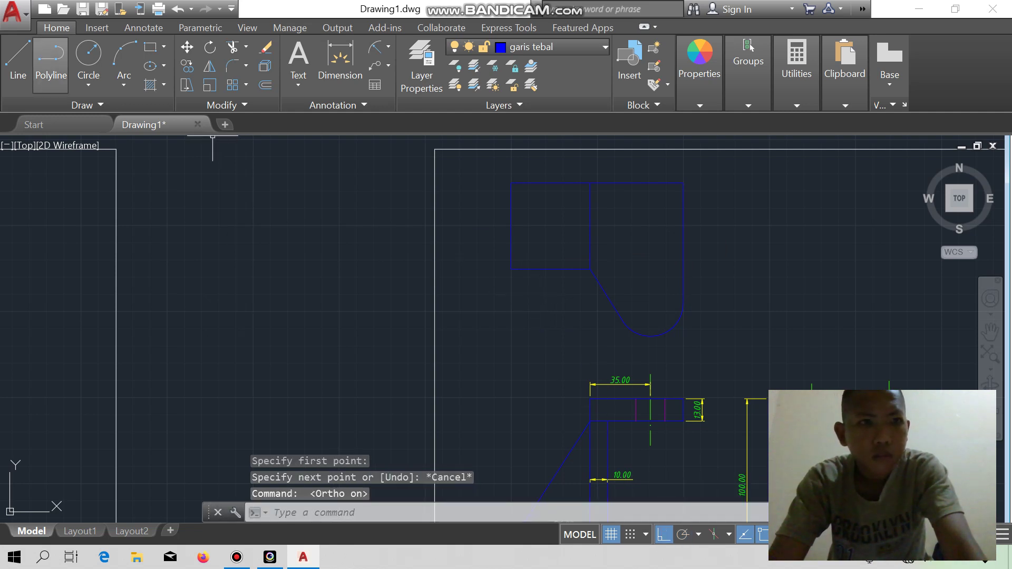
{"action": "left_click", "coordinate": [18, 58]}
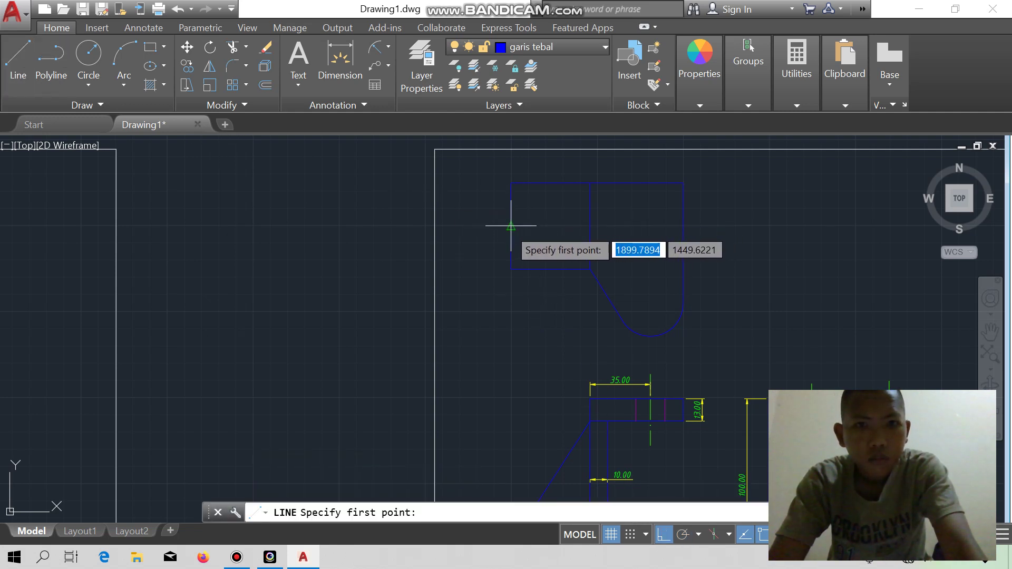
{"action": "left_click", "coordinate": [511, 223]}
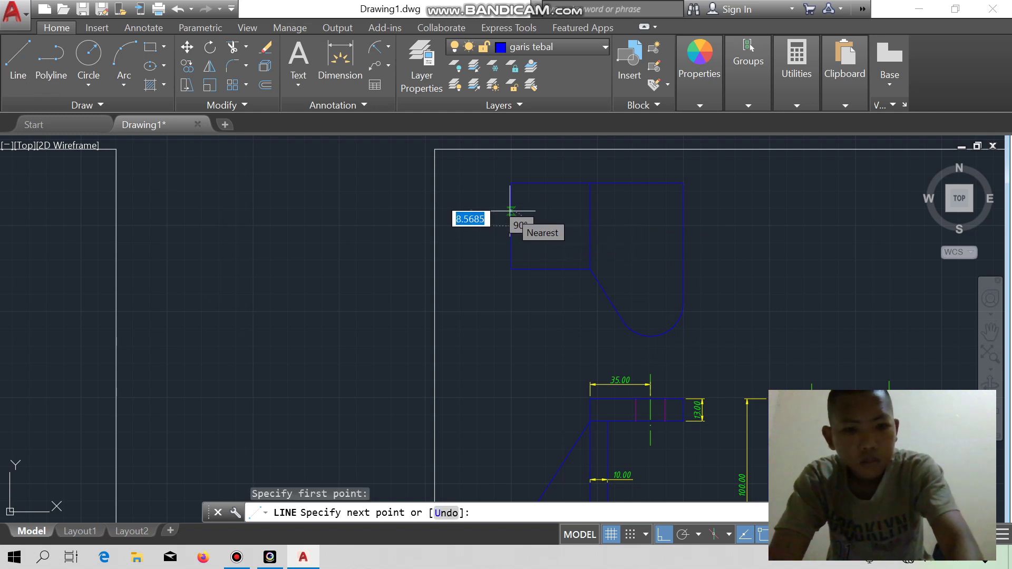
{"action": "type", "text": "5"}
{"action": "key", "text": "Return"}
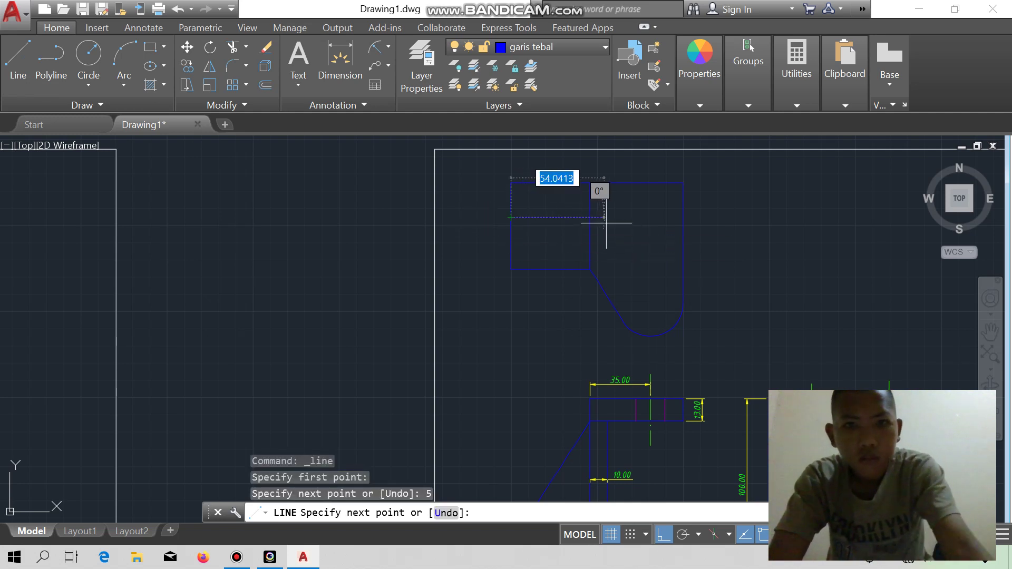
{"action": "left_click", "coordinate": [591, 220]}
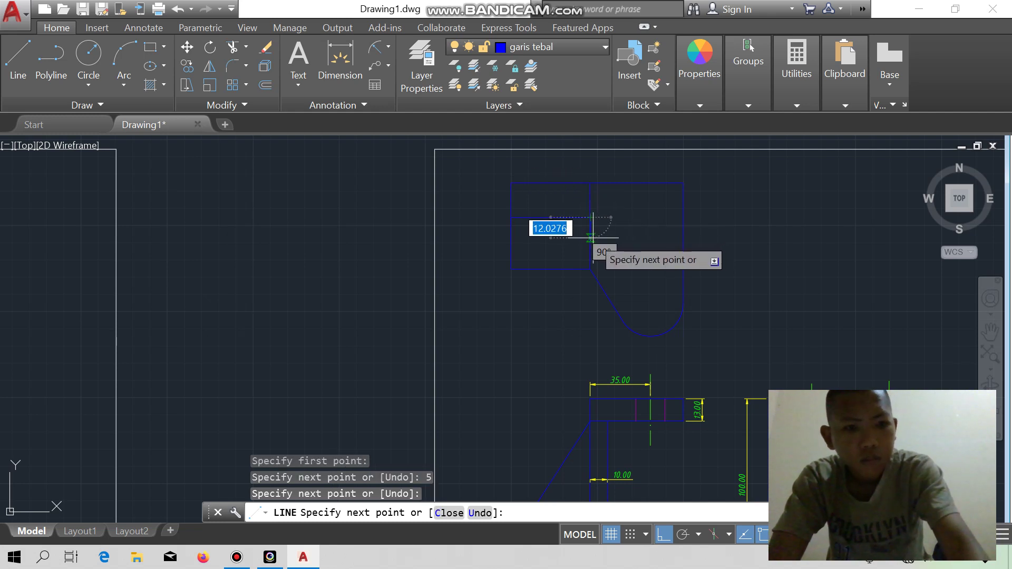
{"action": "type", "text": "10"}
{"action": "key", "text": "Return"}
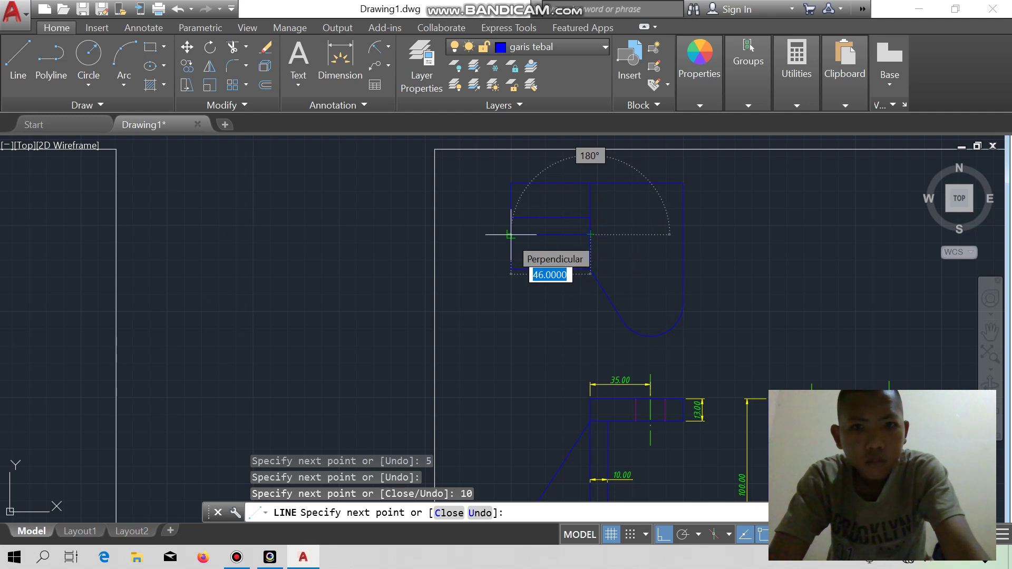
{"action": "left_click", "coordinate": [510, 234]}
{"action": "key", "text": "Escape"}
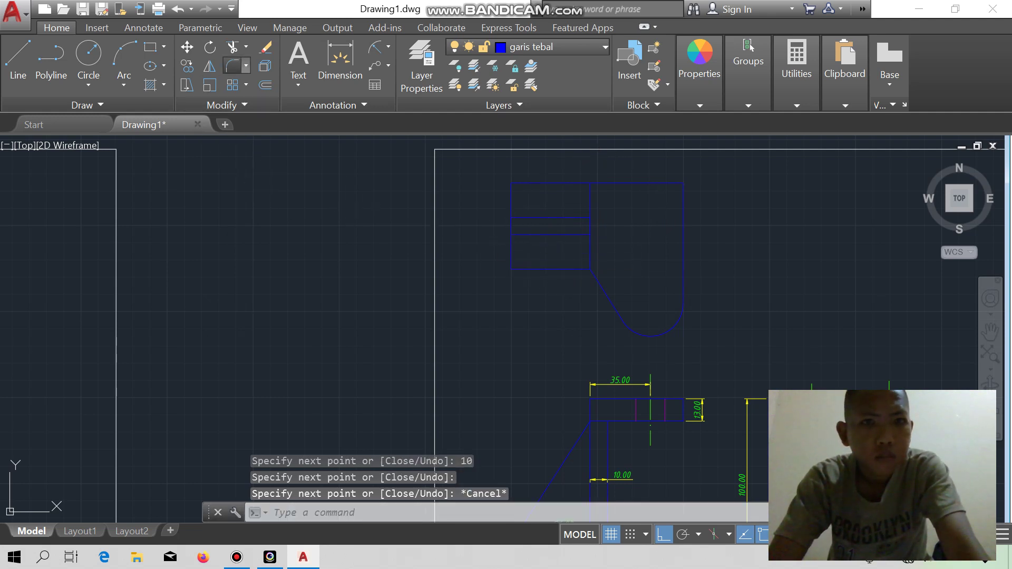
{"action": "left_click", "coordinate": [233, 66]}
Fillet the upper slot's left and right corners between the horizontal line and vertical edges.
{"action": "left_click", "coordinate": [531, 217]}
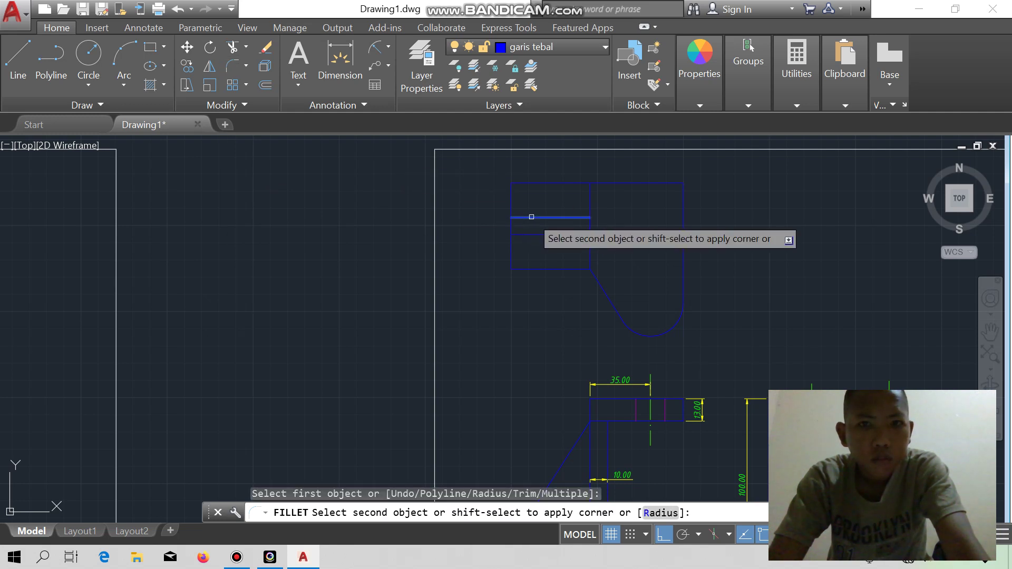
{"action": "left_click", "coordinate": [509, 202]}
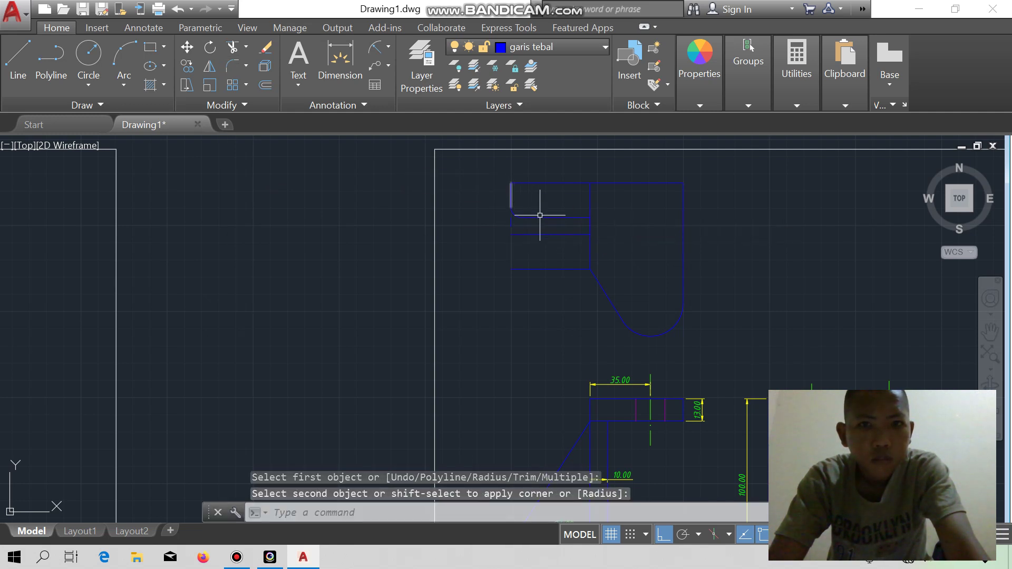
{"action": "left_click", "coordinate": [583, 216]}
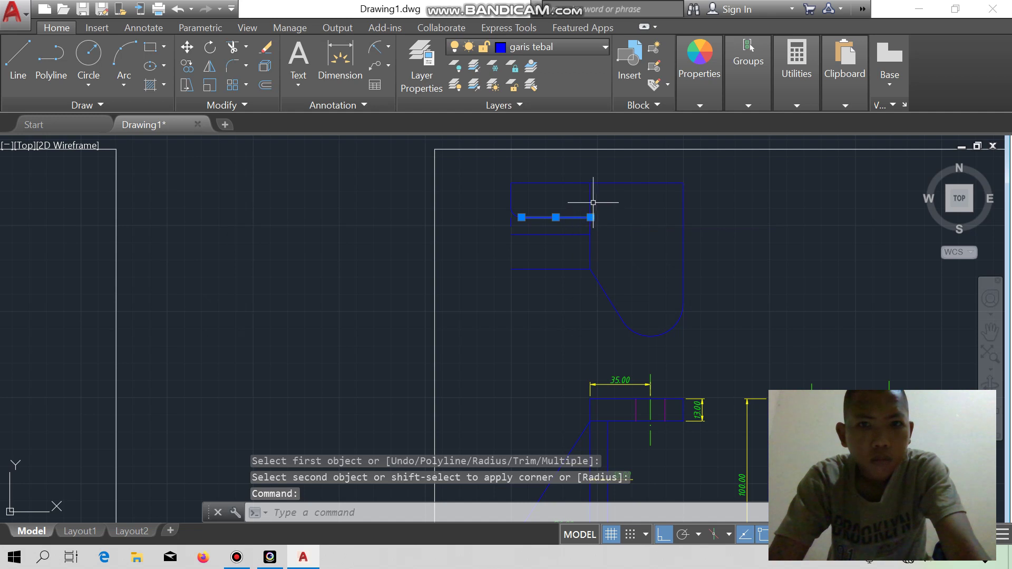
{"action": "key", "text": "Escape"}
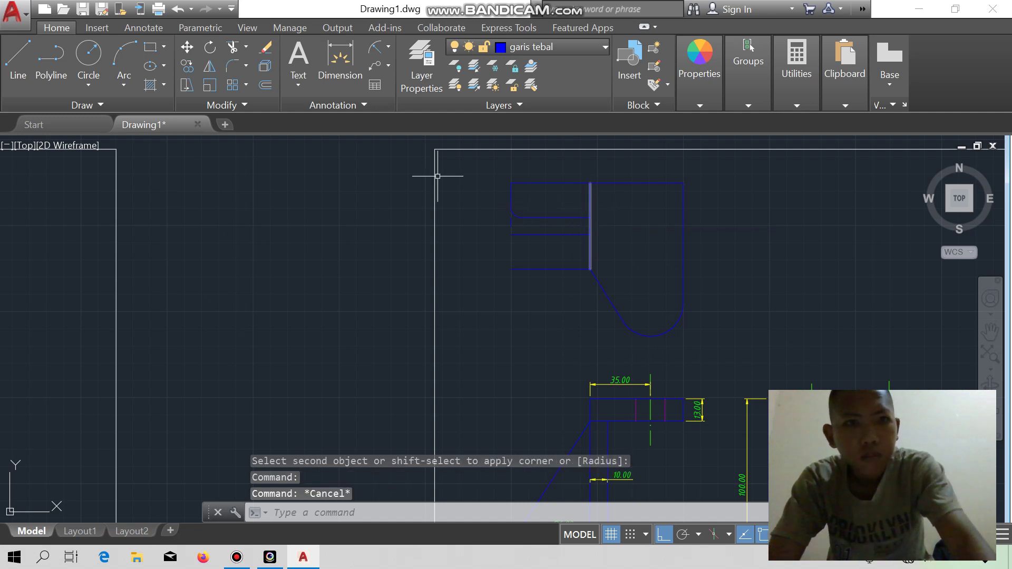
{"action": "left_click", "coordinate": [232, 65]}
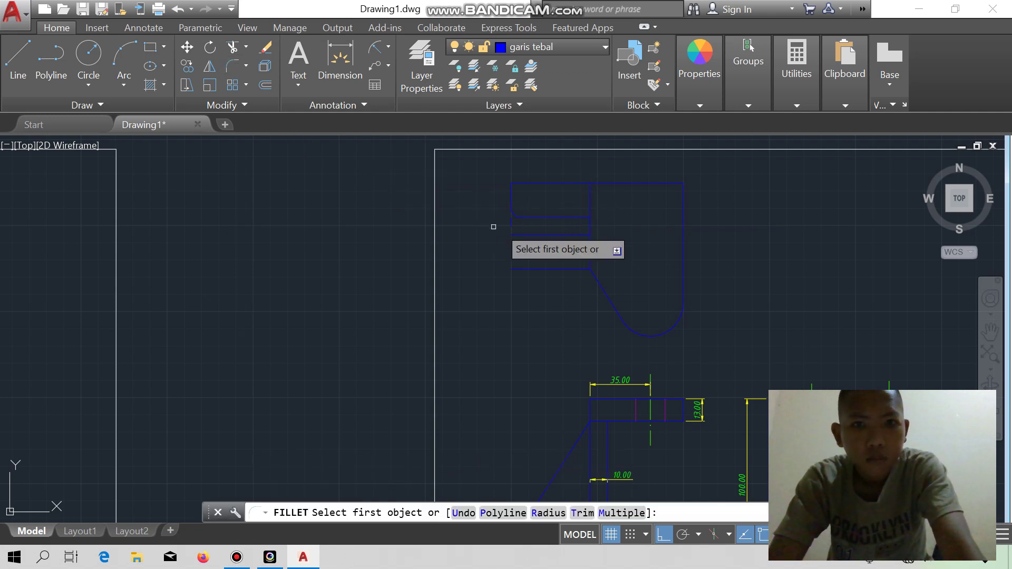
{"action": "left_click", "coordinate": [568, 217]}
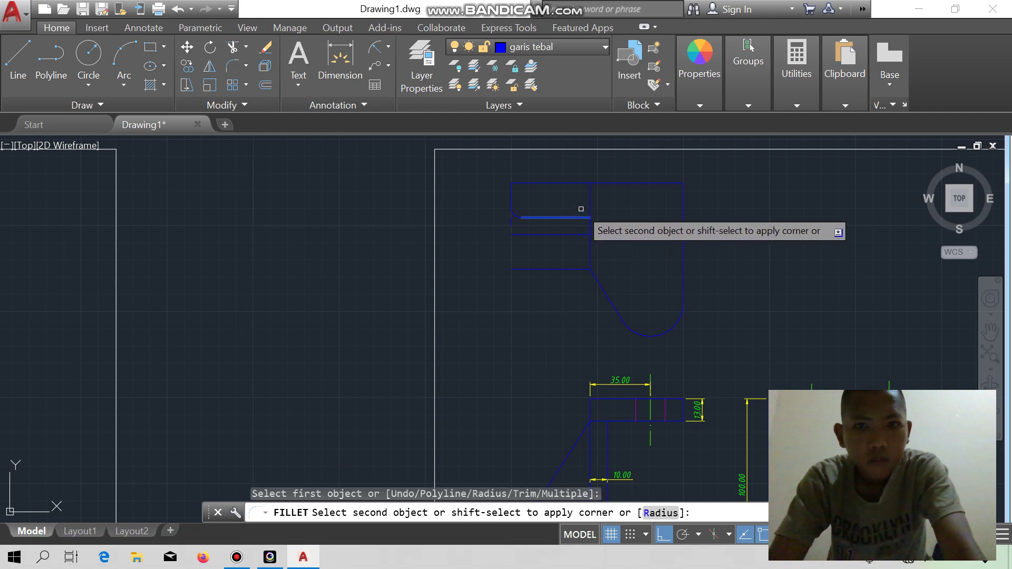
{"action": "left_click", "coordinate": [591, 203]}
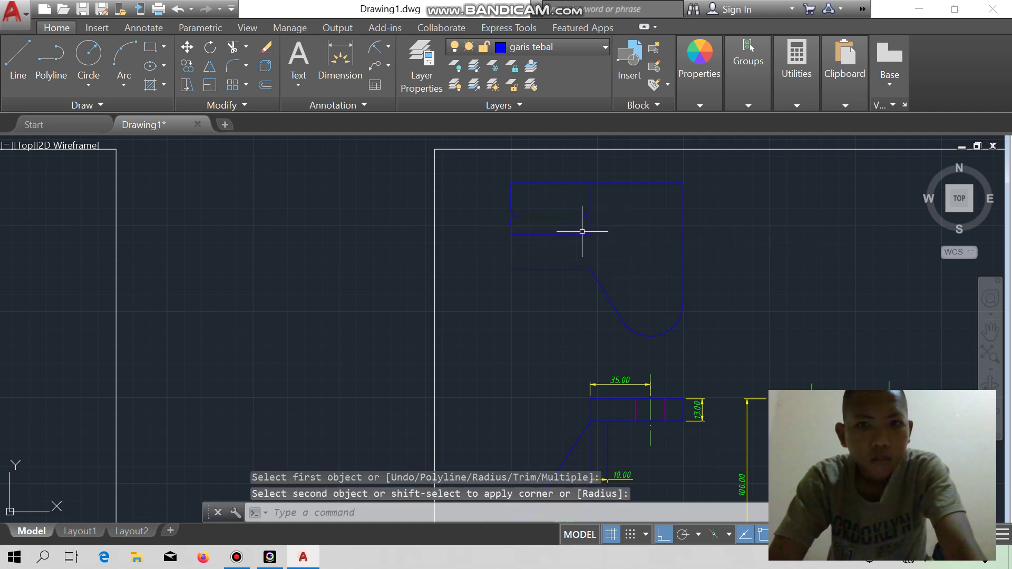
Erase the two leftover short vertical segments inside the slot.
{"action": "left_click", "coordinate": [590, 227]}
{"action": "left_click", "coordinate": [511, 221]}
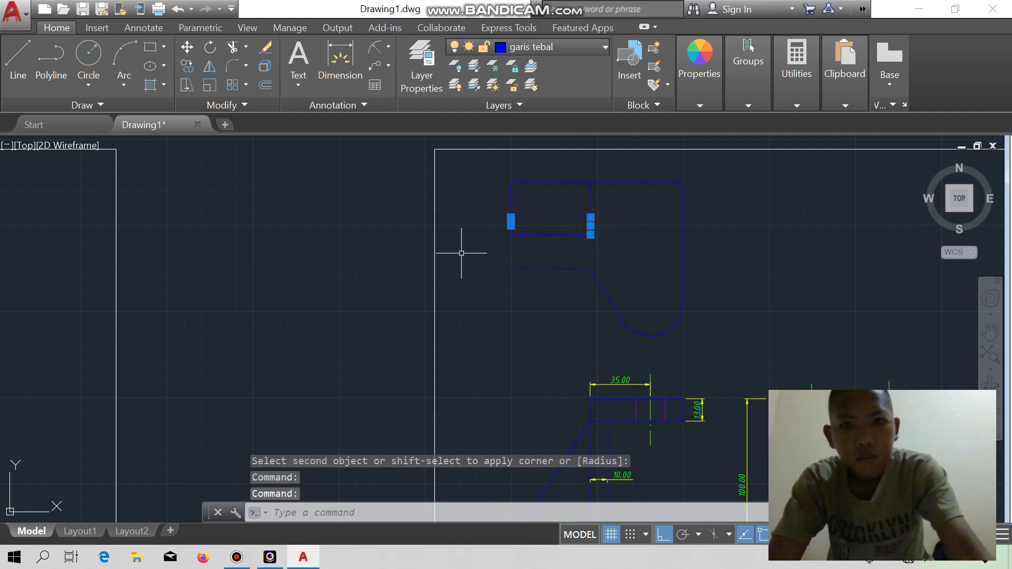
{"action": "key", "text": "Delete"}
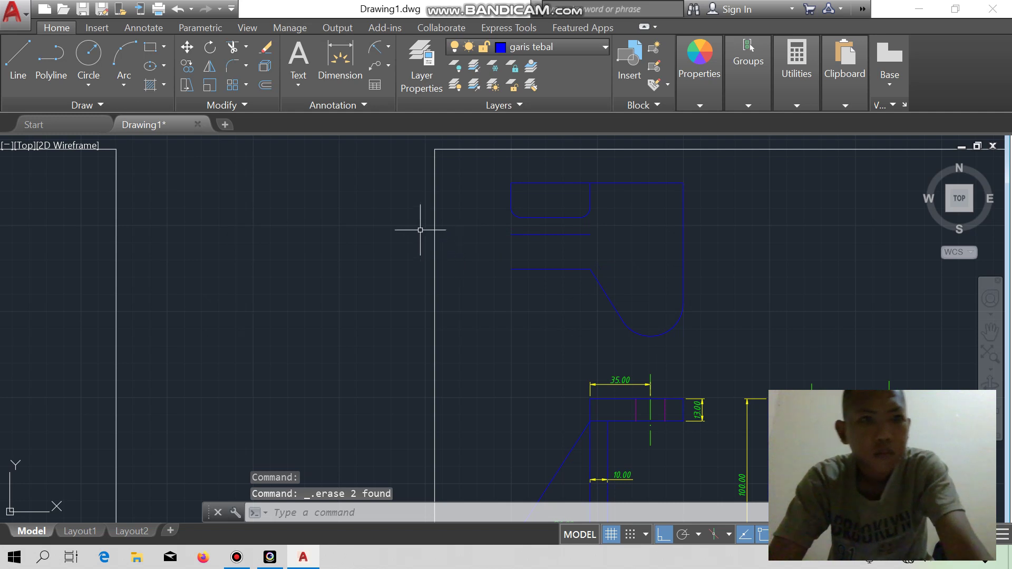
Draw vertical edges up the left and right sides of the slot from its lower endpoints.
{"action": "left_click", "coordinate": [17, 60]}
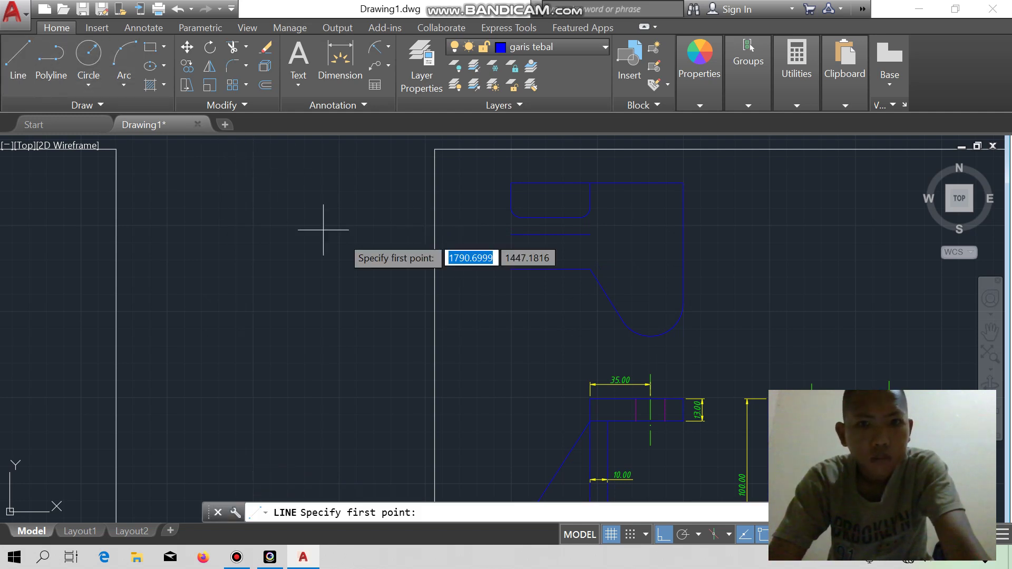
{"action": "left_click", "coordinate": [511, 269]}
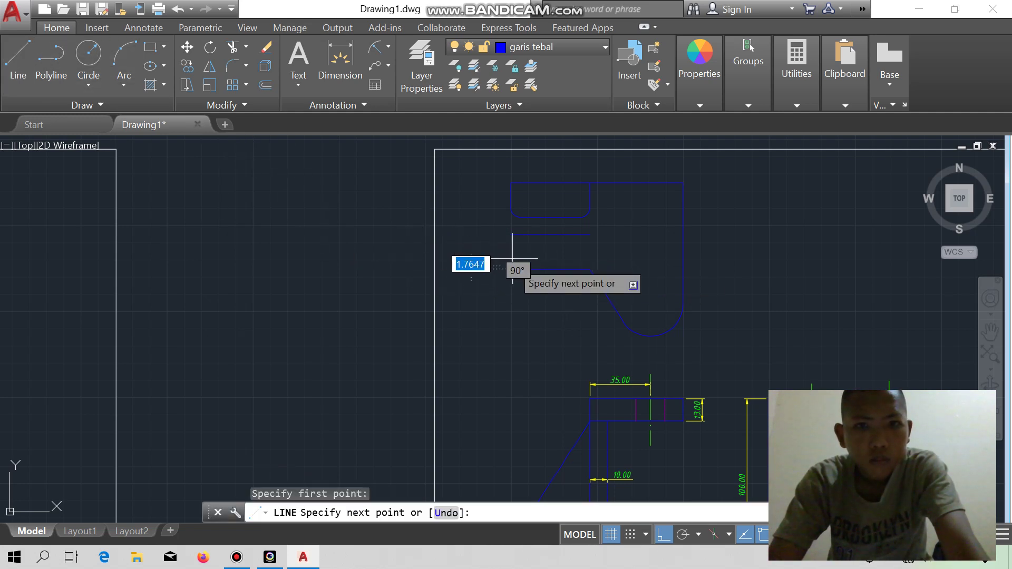
{"action": "left_click", "coordinate": [511, 206]}
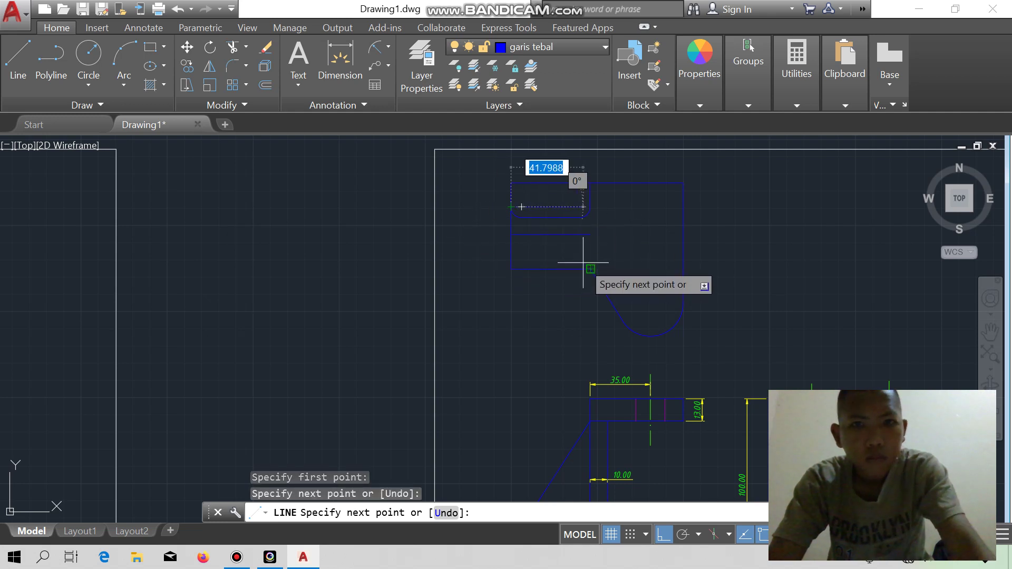
{"action": "key", "text": "Escape"}
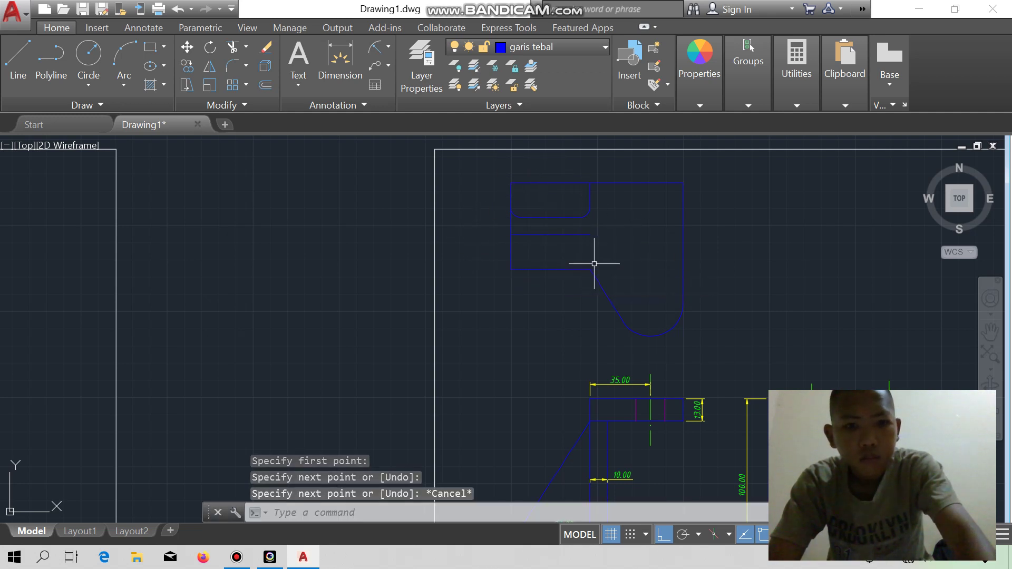
{"action": "key", "text": "Return"}
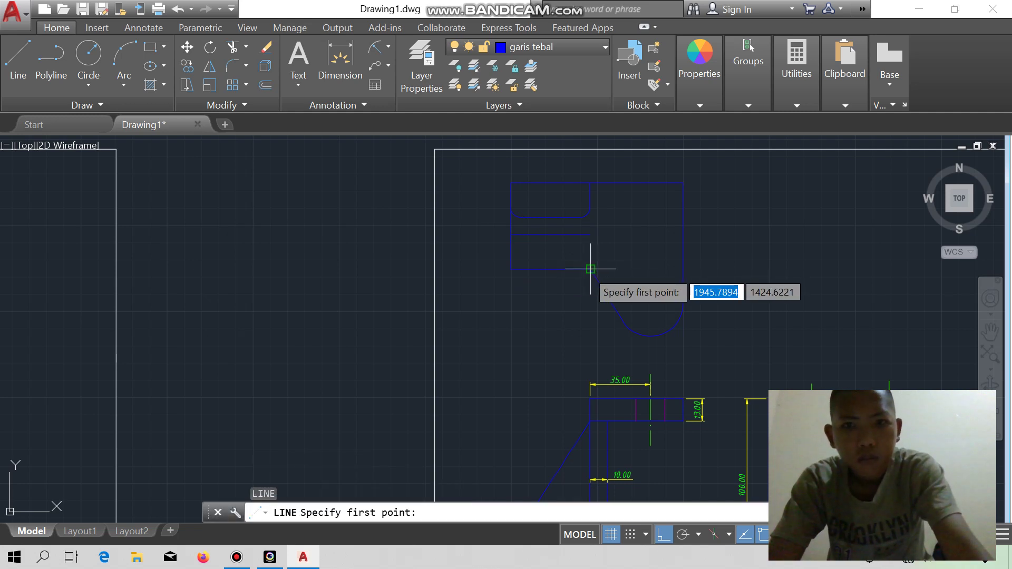
{"action": "left_click", "coordinate": [591, 269]}
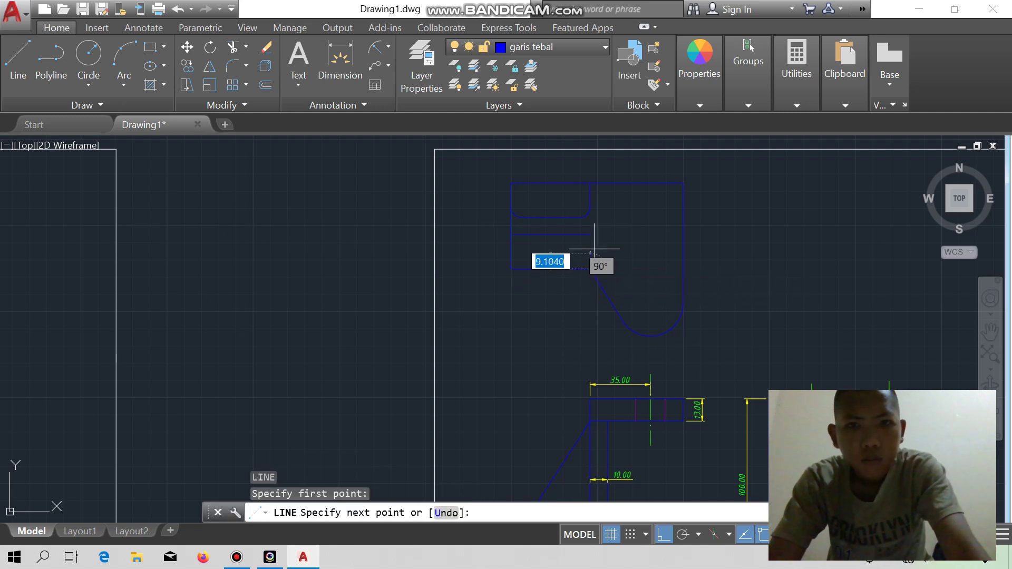
{"action": "left_click", "coordinate": [590, 207]}
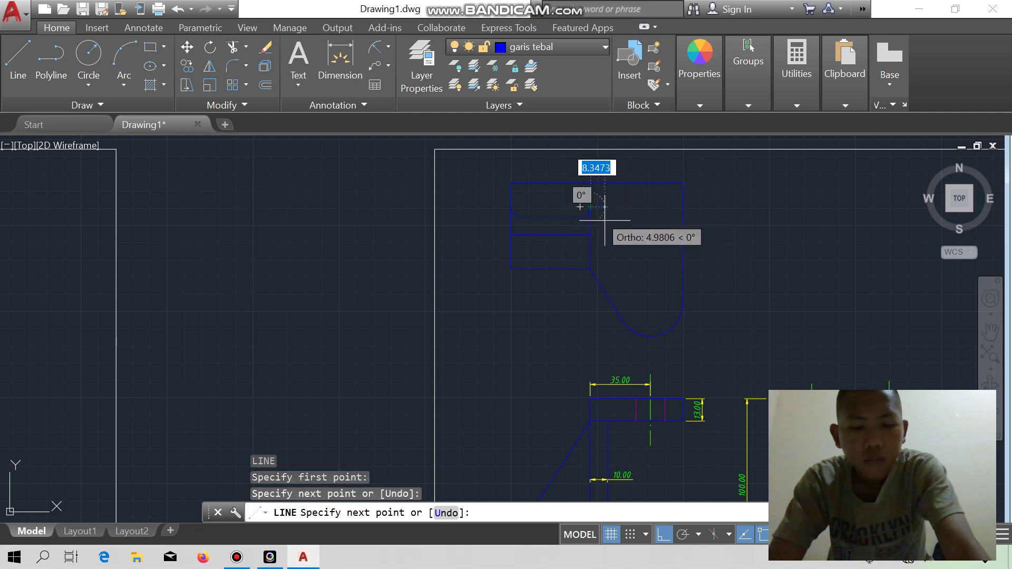
{"action": "key", "text": "Escape"}
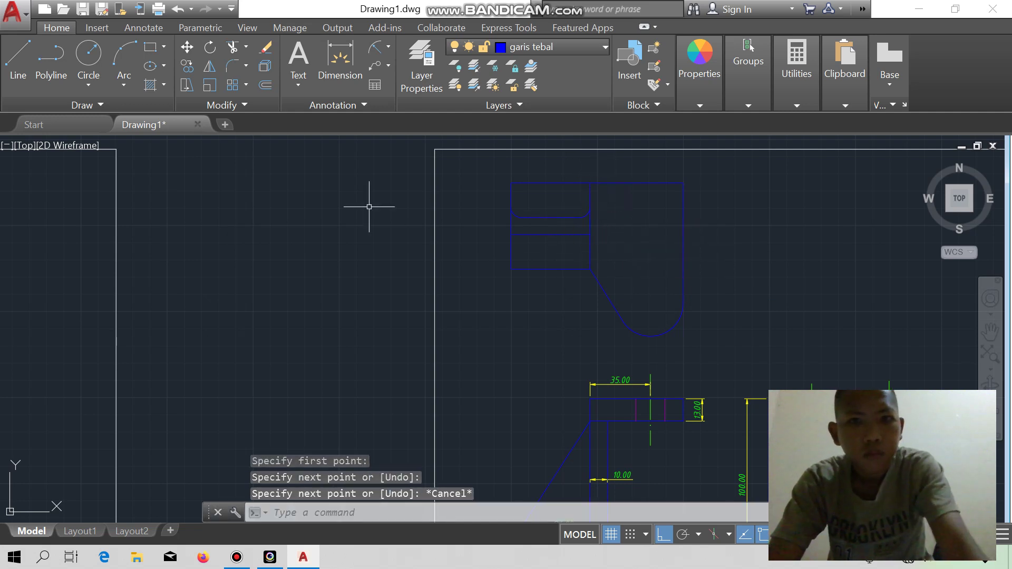
Fillet the lower slot's top-left and top-right corners.
{"action": "left_click", "coordinate": [233, 66]}
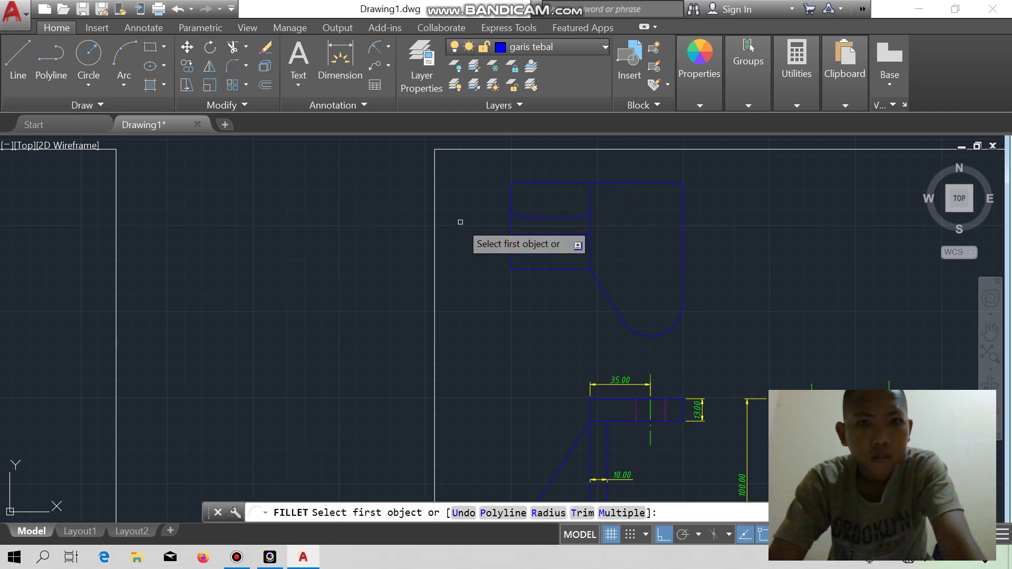
{"action": "left_click", "coordinate": [526, 235]}
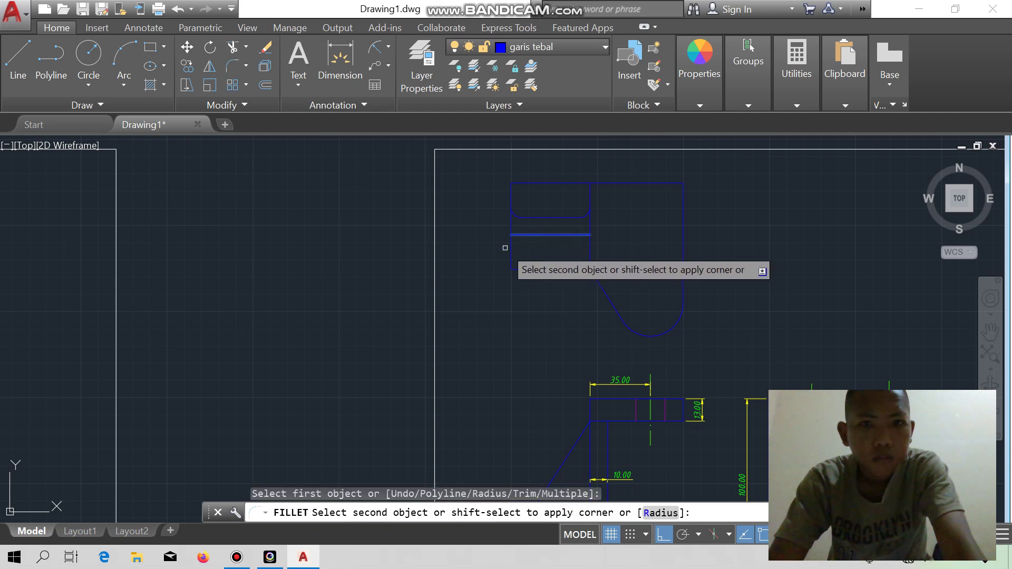
{"action": "left_click", "coordinate": [513, 251]}
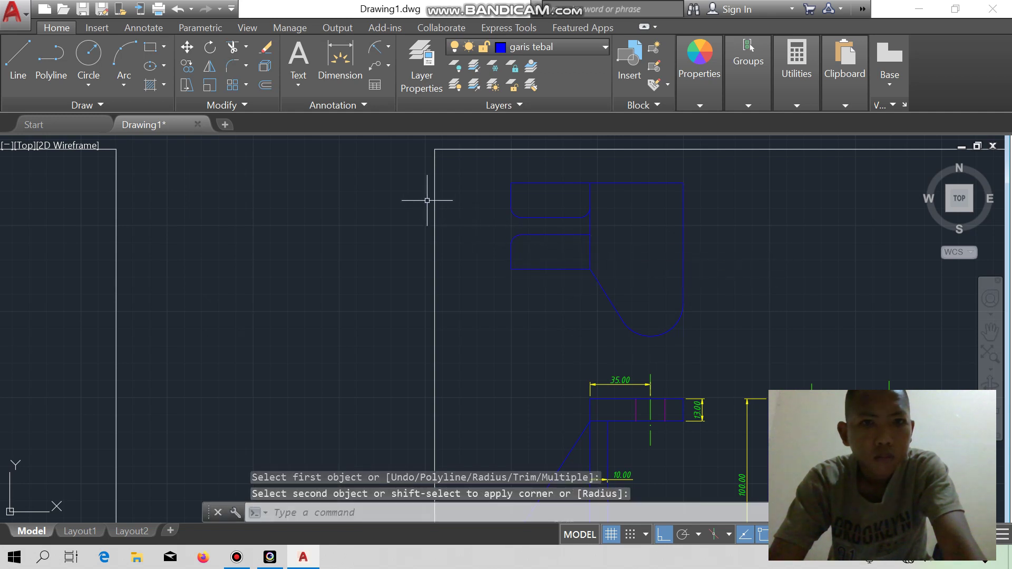
{"action": "left_click", "coordinate": [575, 235]}
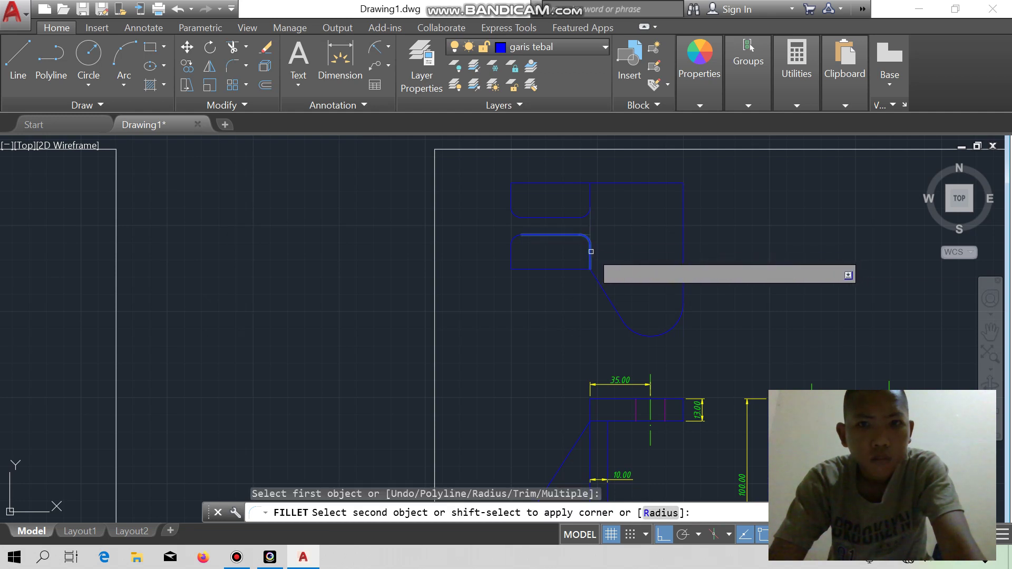
{"action": "left_click", "coordinate": [590, 252]}
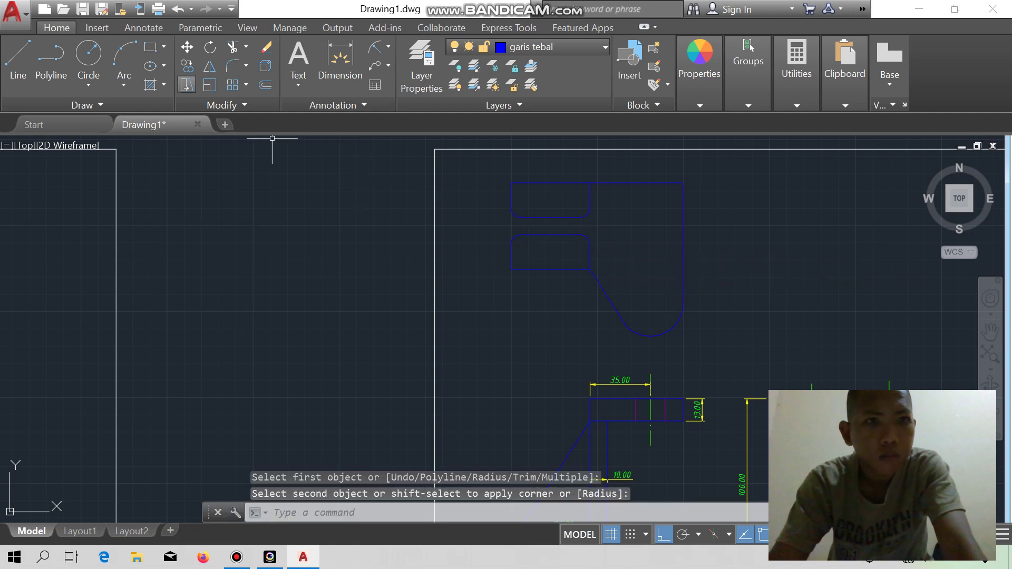
Draw the remaining straight edge from the slot corner, then cancel the unfinished line.
{"action": "left_click", "coordinate": [18, 58]}
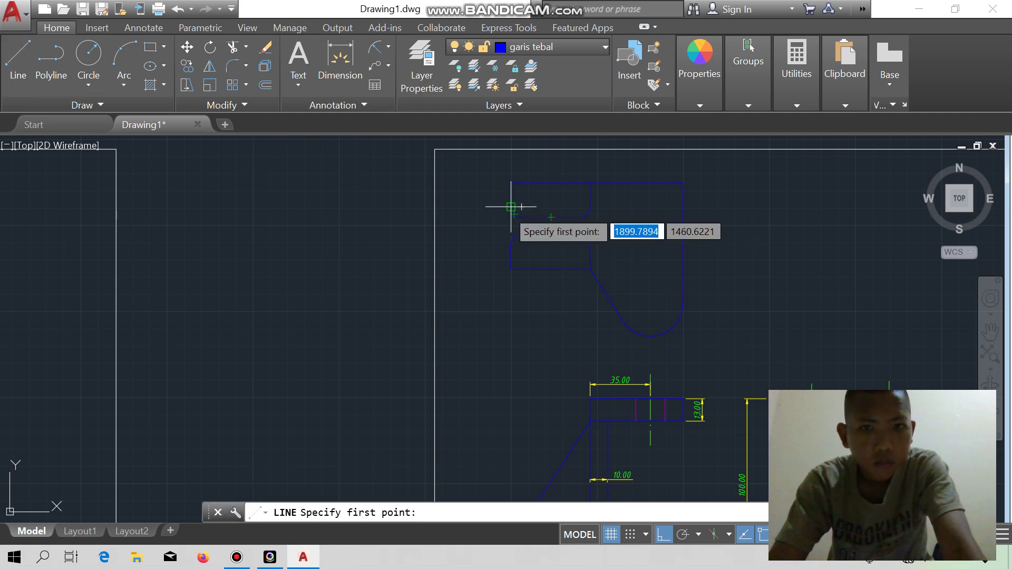
{"action": "left_click", "coordinate": [511, 207]}
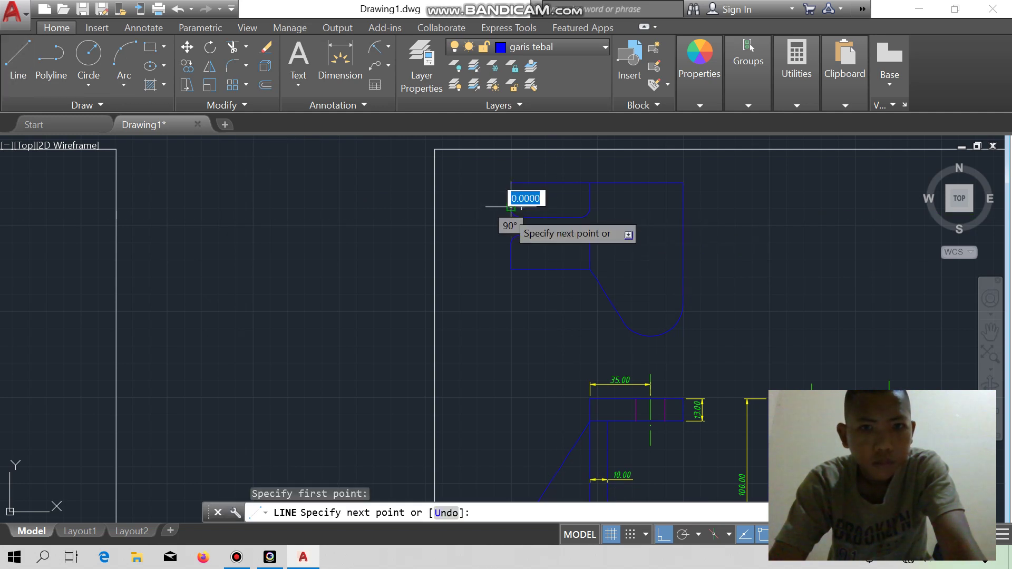
{"action": "left_click", "coordinate": [521, 245]}
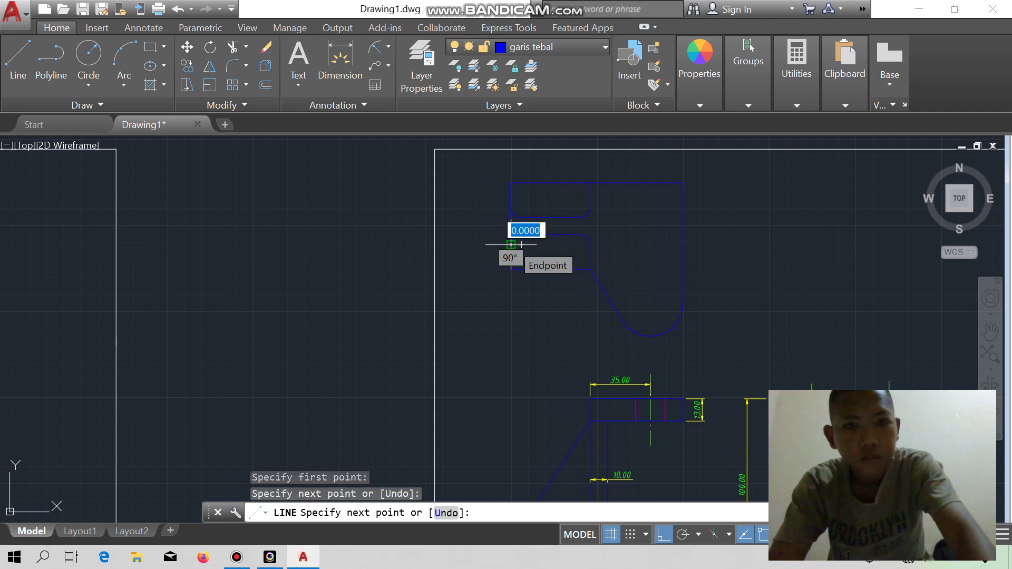
{"action": "key", "text": "Escape"}
{"action": "key", "text": "Return"}
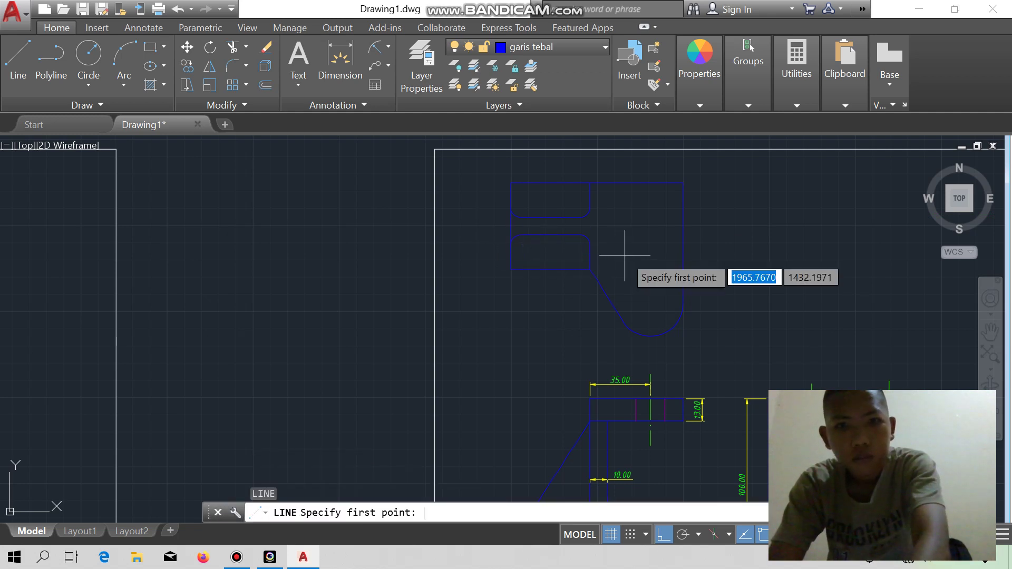
{"action": "left_click", "coordinate": [591, 244]}
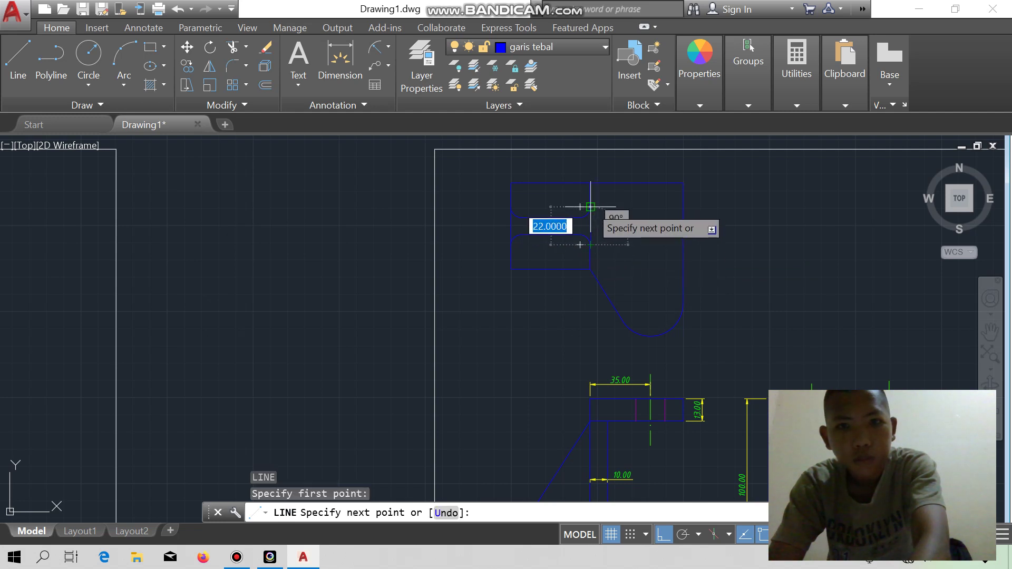
{"action": "key", "text": "Escape"}
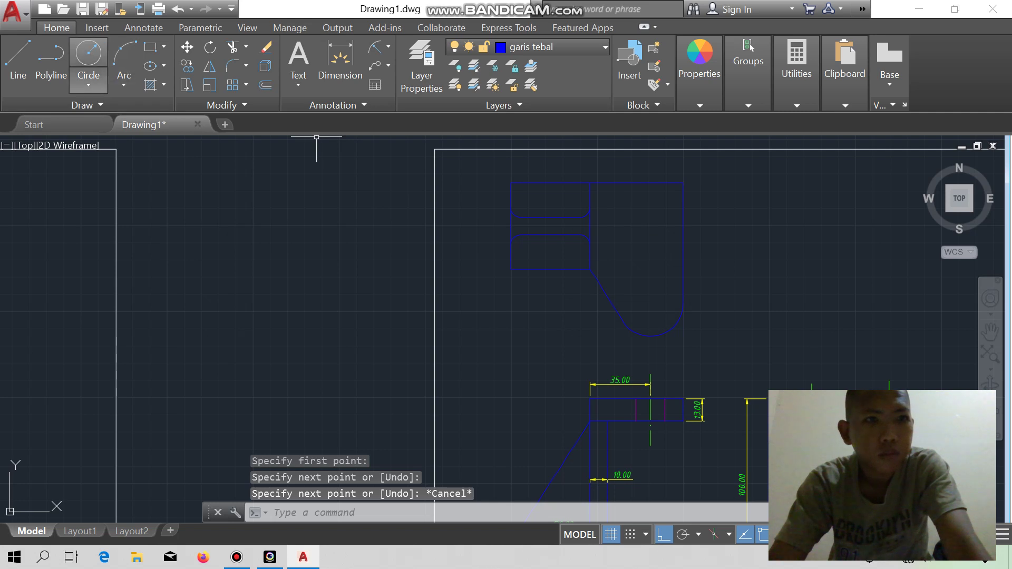
Start the Circle tool and zoom around the bracket's rounded end.
{"action": "left_click", "coordinate": [88, 53]}
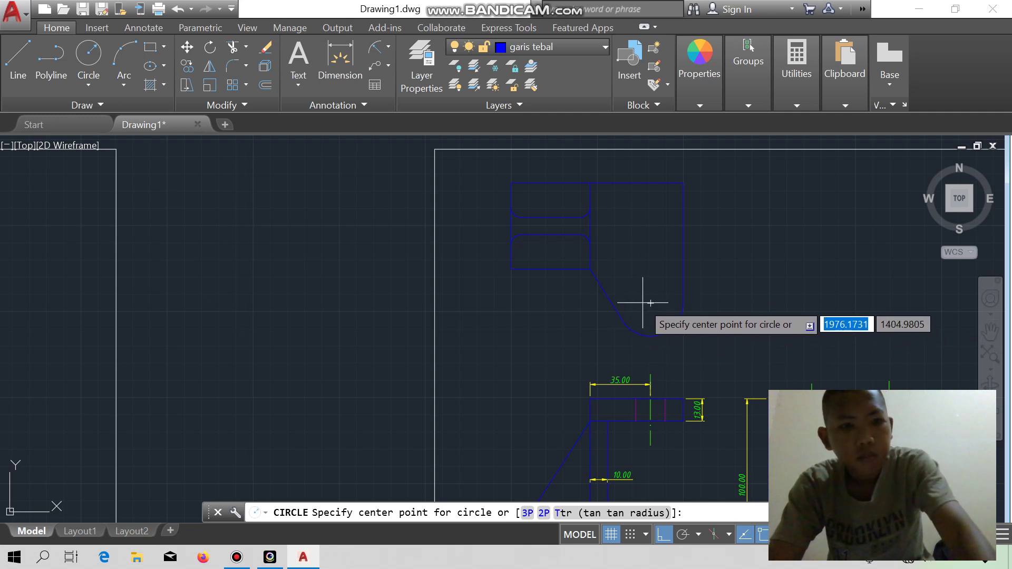
{"action": "key", "text": "Escape"}
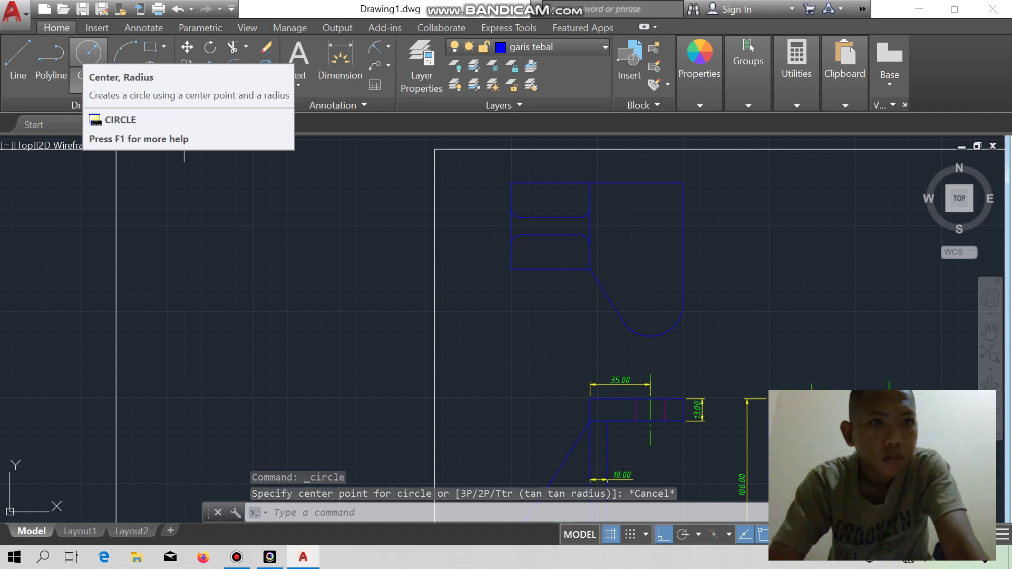
{"action": "left_click", "coordinate": [88, 53]}
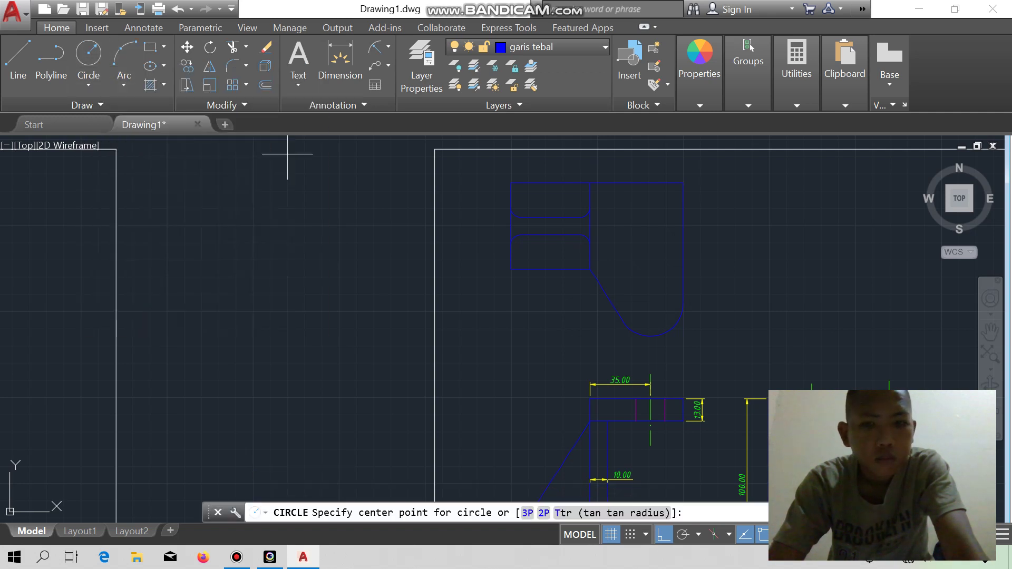
{"action": "scroll", "coordinate": [653, 309], "scroll_direction": "up", "scroll_amount": 2}
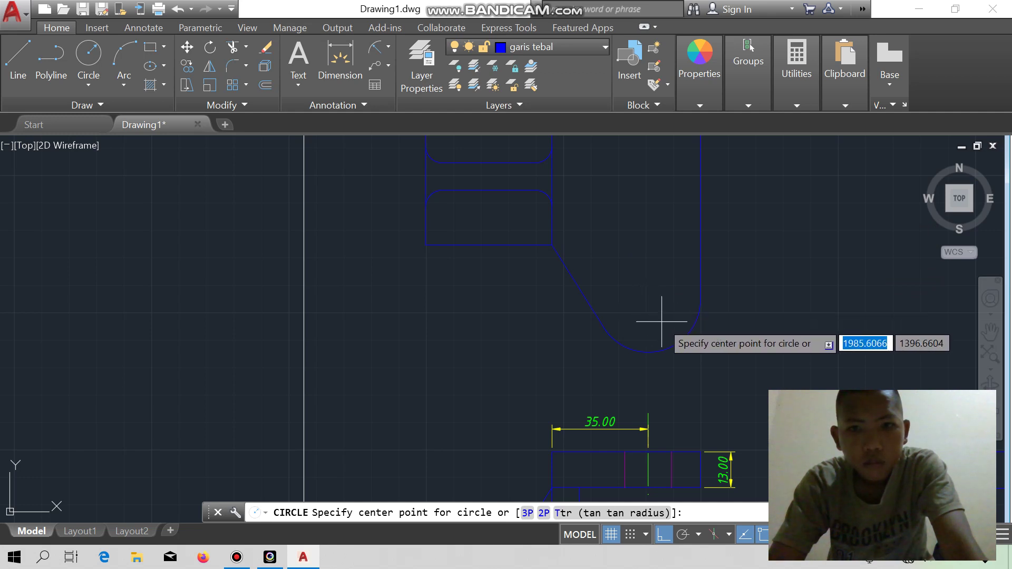
{"action": "scroll", "coordinate": [635, 321], "scroll_direction": "down", "scroll_amount": 7}
{"action": "scroll", "coordinate": [638, 319], "scroll_direction": "down", "scroll_amount": 3}
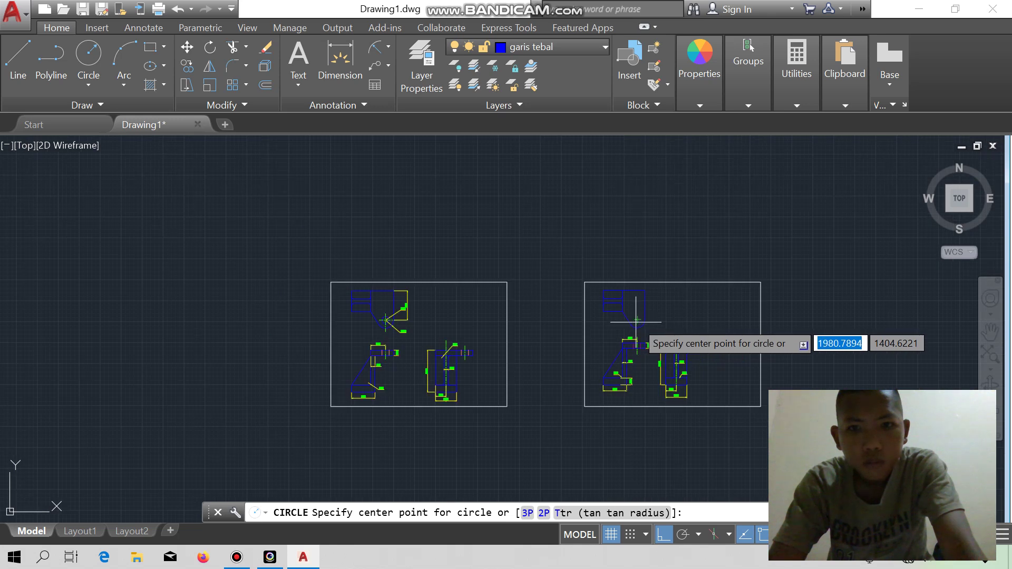
{"action": "scroll", "coordinate": [642, 317], "scroll_direction": "up", "scroll_amount": 3}
{"action": "scroll", "coordinate": [644, 311], "scroll_direction": "up", "scroll_amount": 2}
{"action": "scroll", "coordinate": [644, 310], "scroll_direction": "up", "scroll_amount": 2}
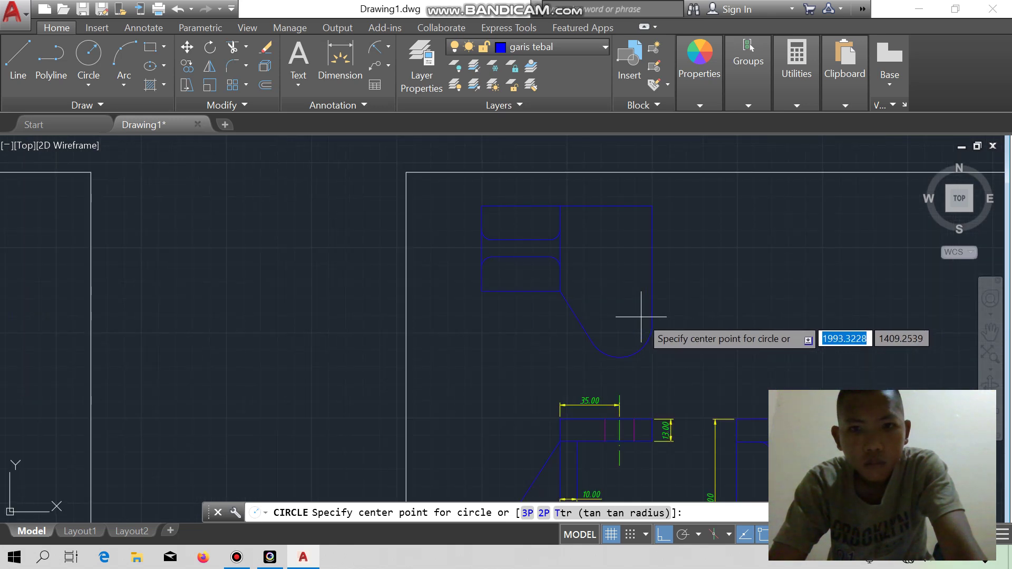
{"action": "scroll", "coordinate": [644, 309], "scroll_direction": "down", "scroll_amount": 2}
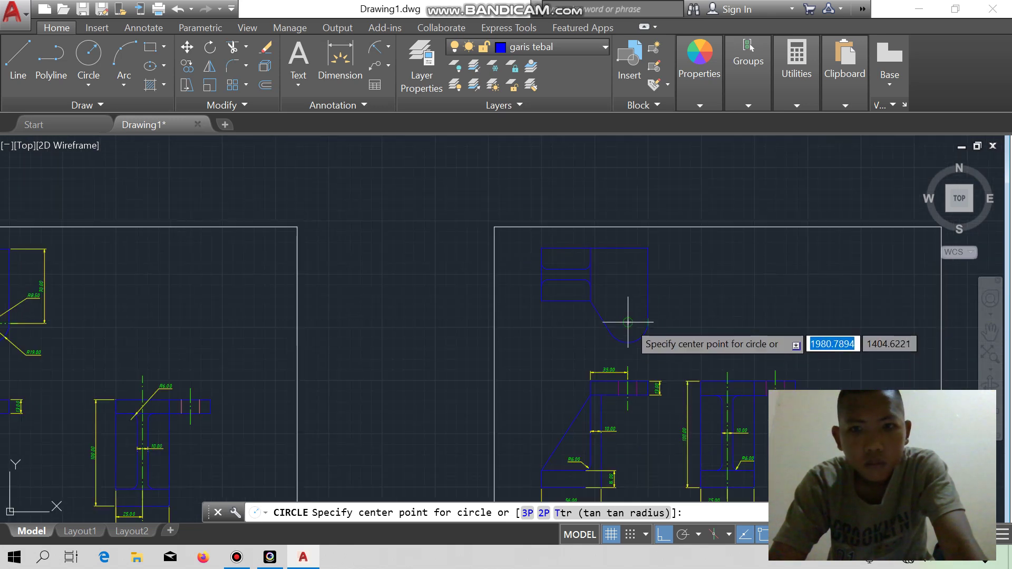
Place the hole circle at the rounded end's arc centre with radius 8.5.
{"action": "left_click", "coordinate": [640, 330]}
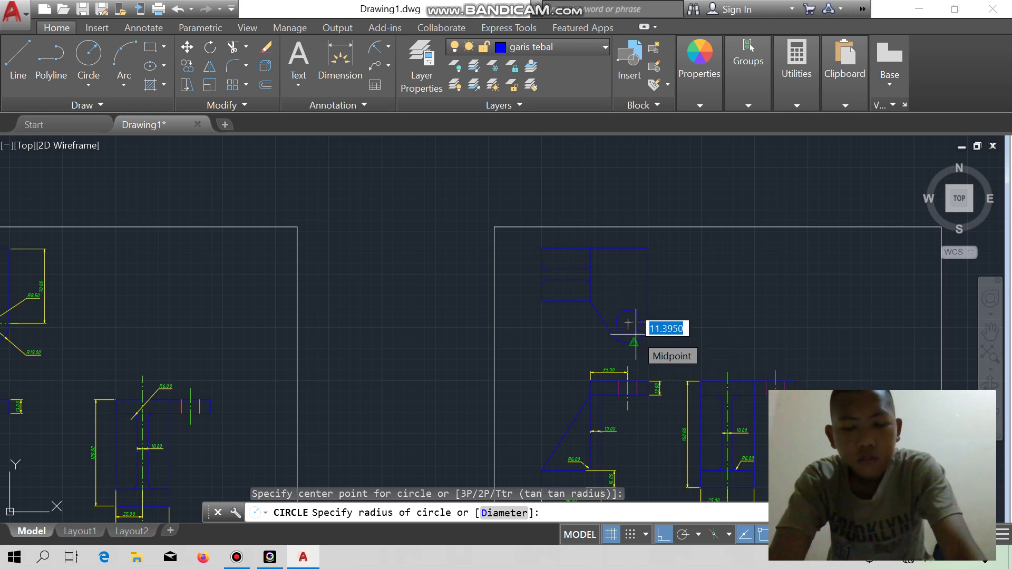
{"action": "key", "text": "BackSpace"}
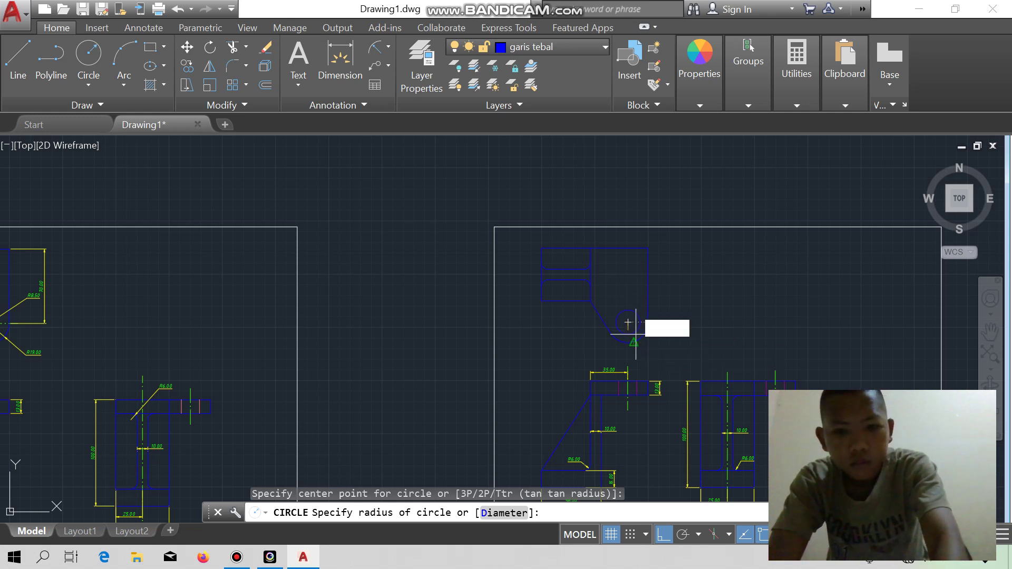
{"action": "type", "text": "9"}
{"action": "type", "text": ".5"}
{"action": "key", "text": "Return"}
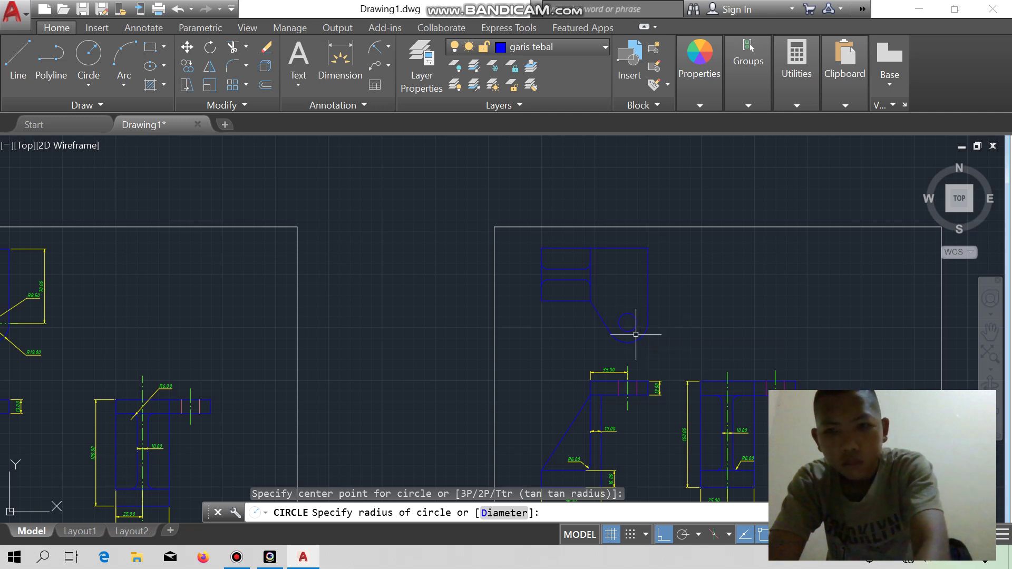
{"action": "key", "text": "Return"}
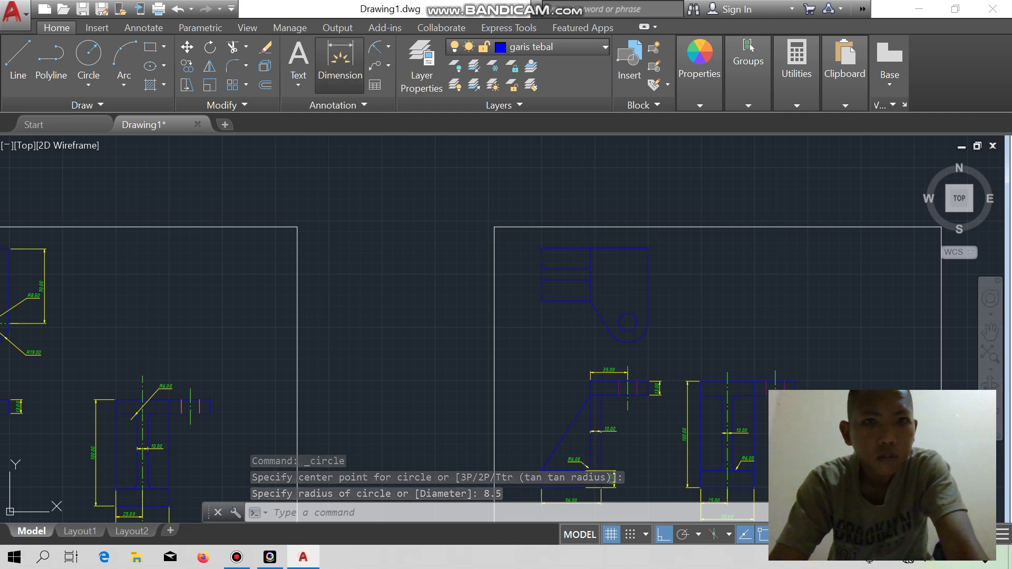
Dimension 70.00 vertically from the top-right corner to the hole, placed right of the bracket.
{"action": "left_click", "coordinate": [340, 58]}
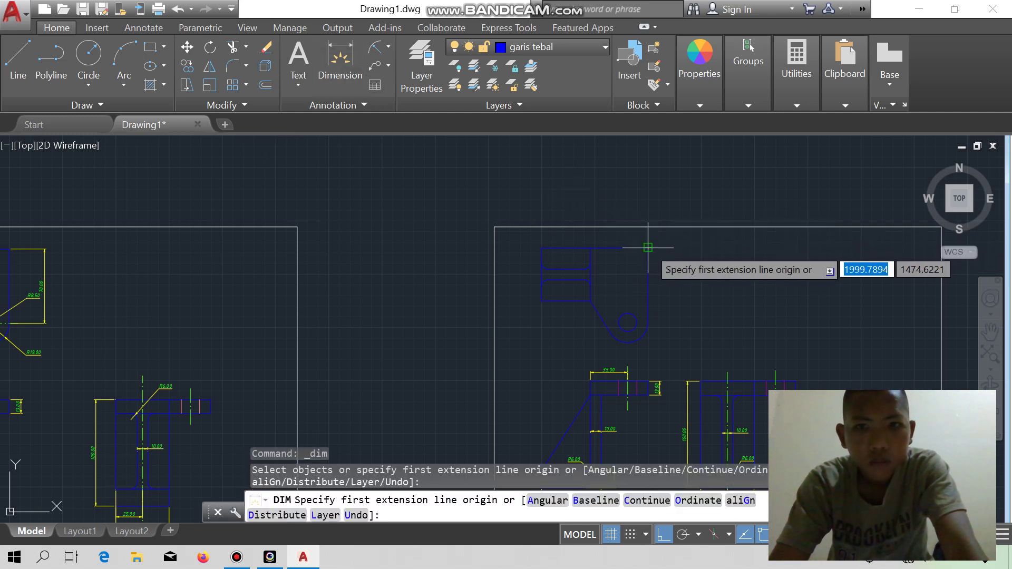
{"action": "left_click", "coordinate": [649, 246]}
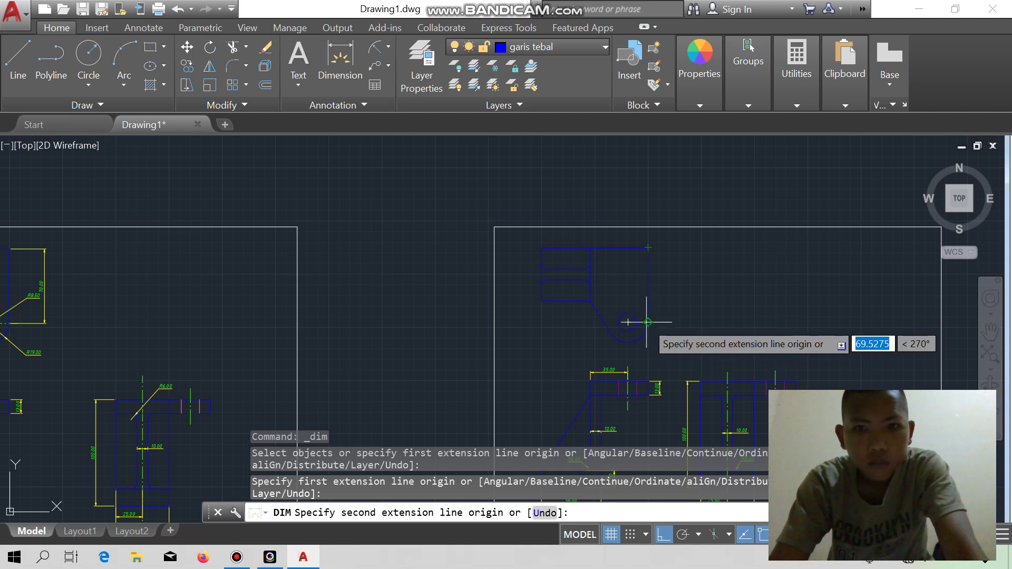
{"action": "left_click", "coordinate": [649, 323]}
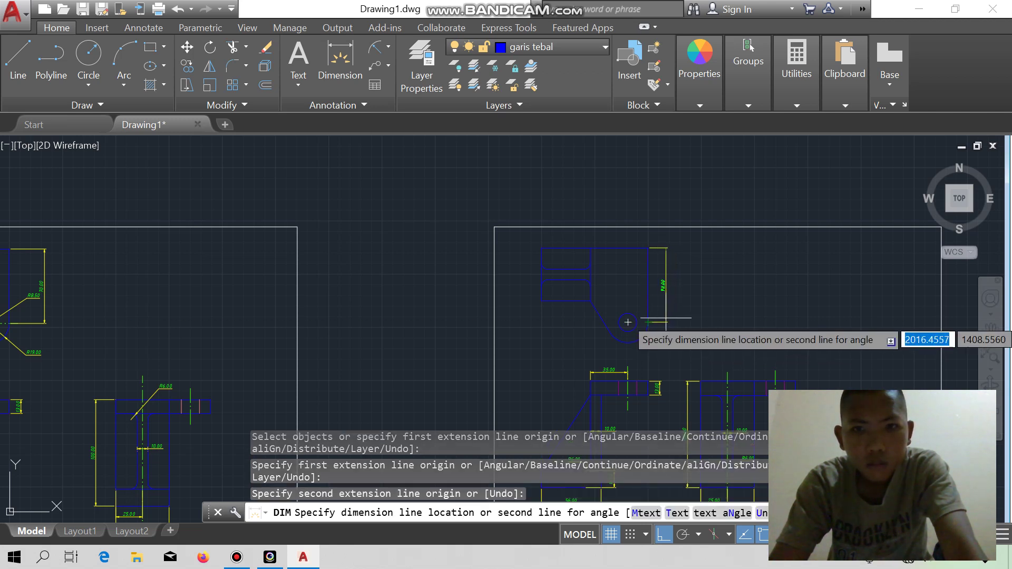
{"action": "left_click", "coordinate": [666, 321]}
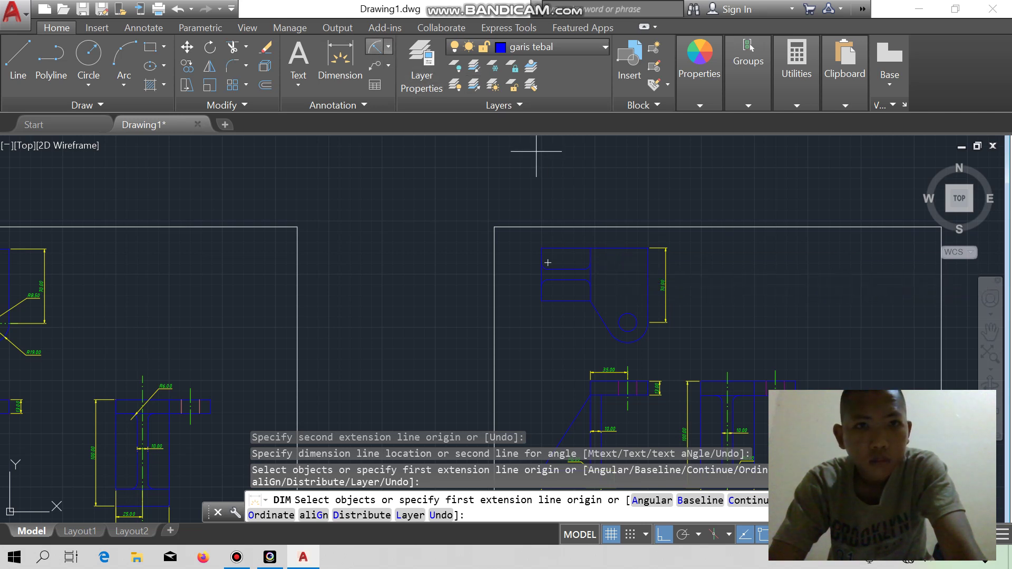
Dimension the end arc as R19.00 below it and the hole as R8.50 to its left.
{"action": "left_click", "coordinate": [376, 47]}
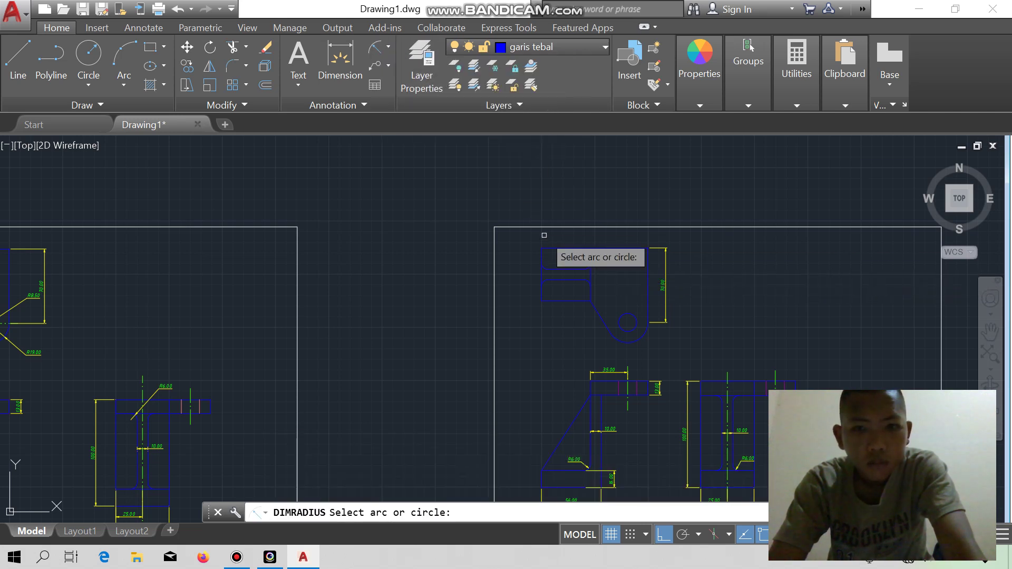
{"action": "left_click", "coordinate": [635, 342]}
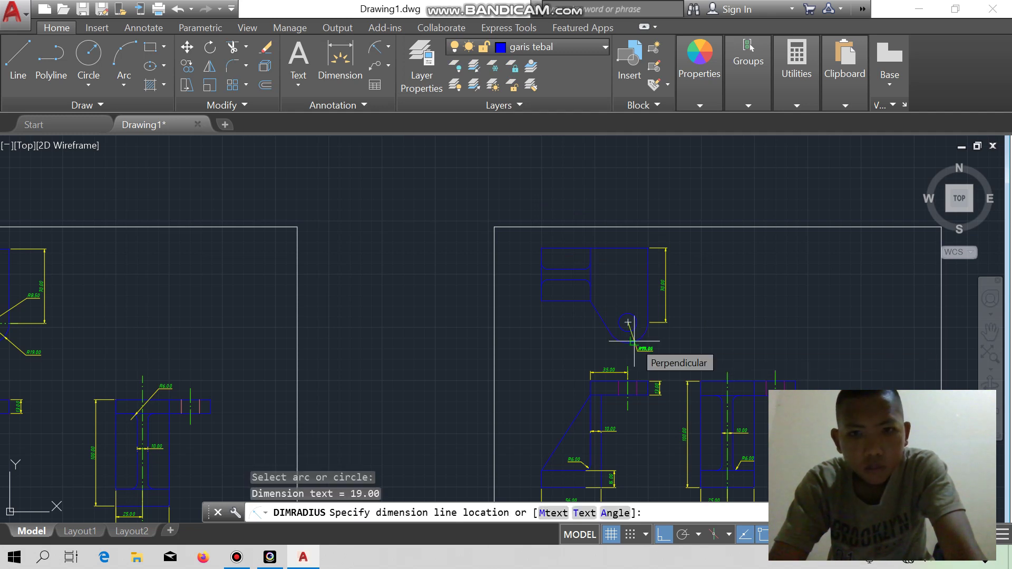
{"action": "left_click", "coordinate": [635, 341]}
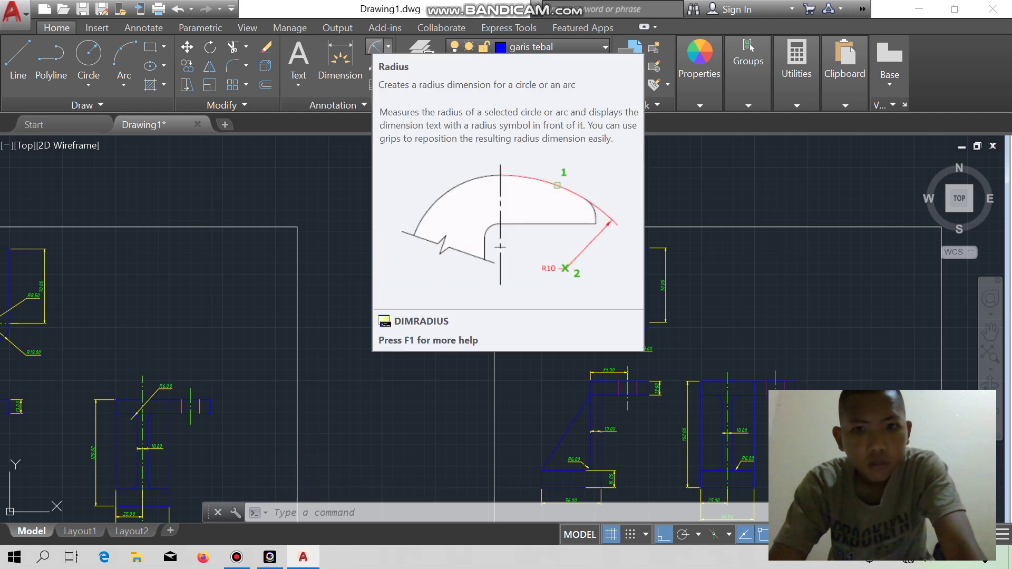
{"action": "left_click", "coordinate": [376, 48]}
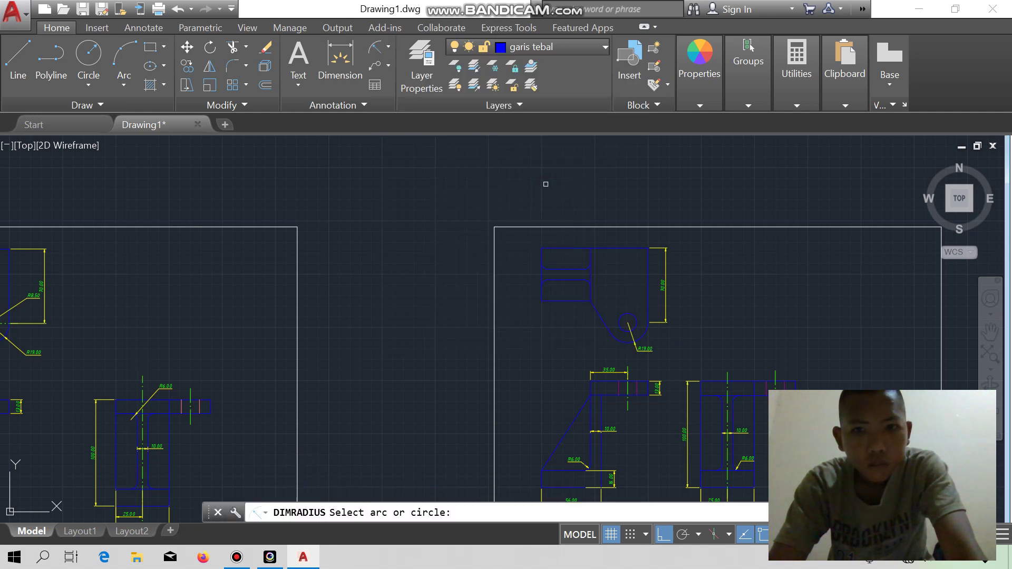
{"action": "left_click", "coordinate": [631, 317]}
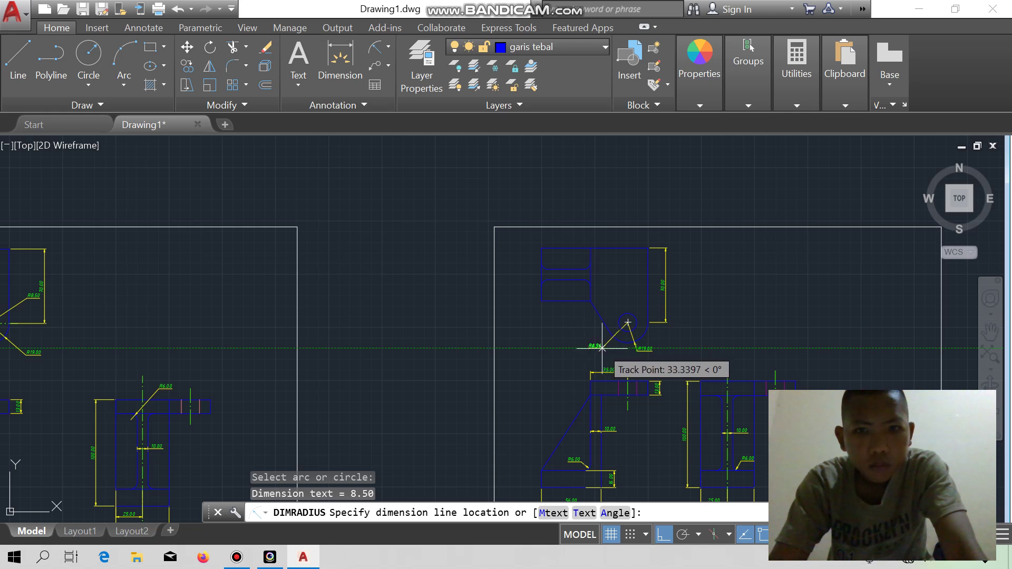
{"action": "left_click", "coordinate": [605, 348]}
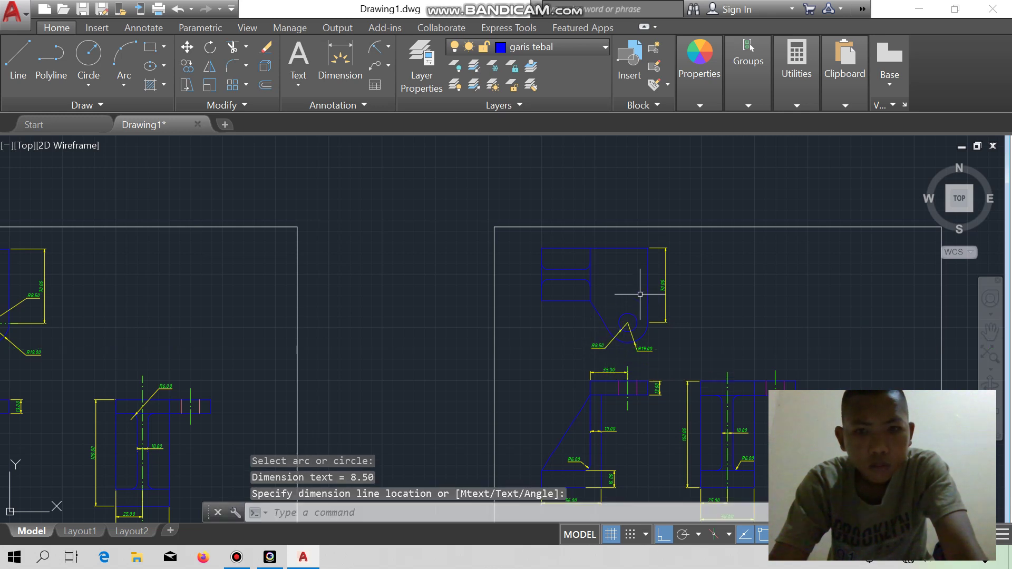